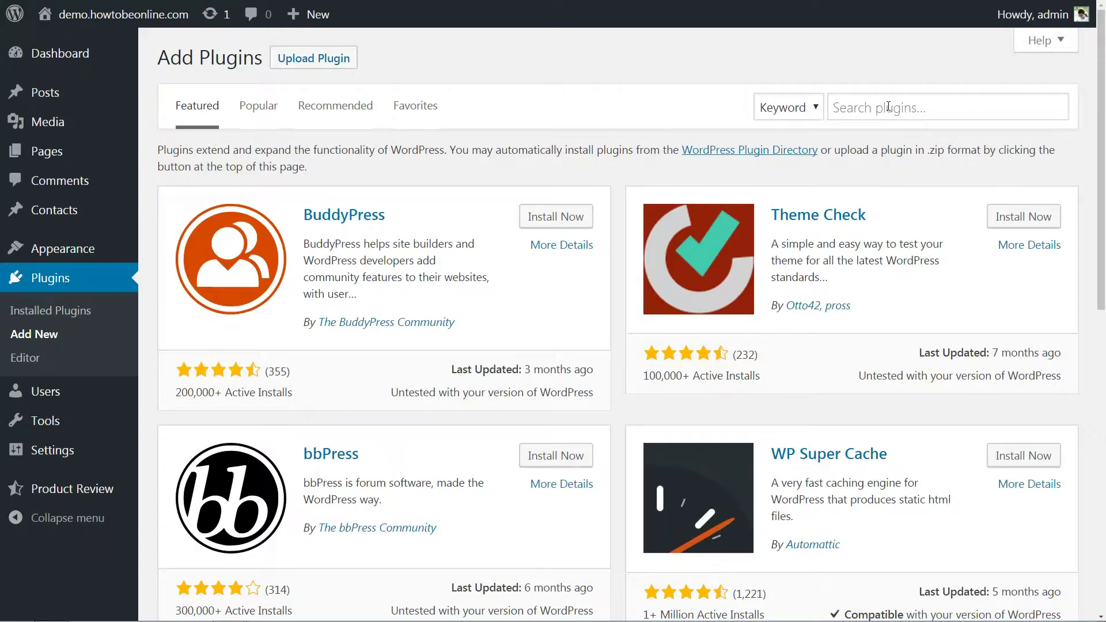
# Search the plugin directory for 'mailpoet' and install the MailPoet Newsletters plugin
pyautogui.click(889, 106)
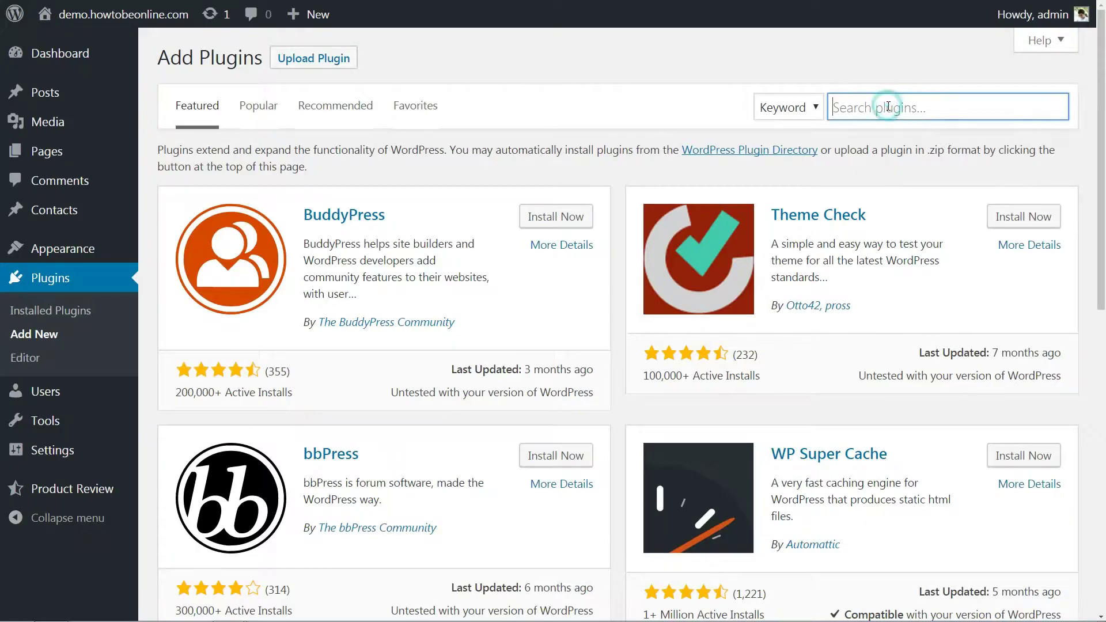
pyautogui.write('mailpoet')
pyautogui.click(547, 195)
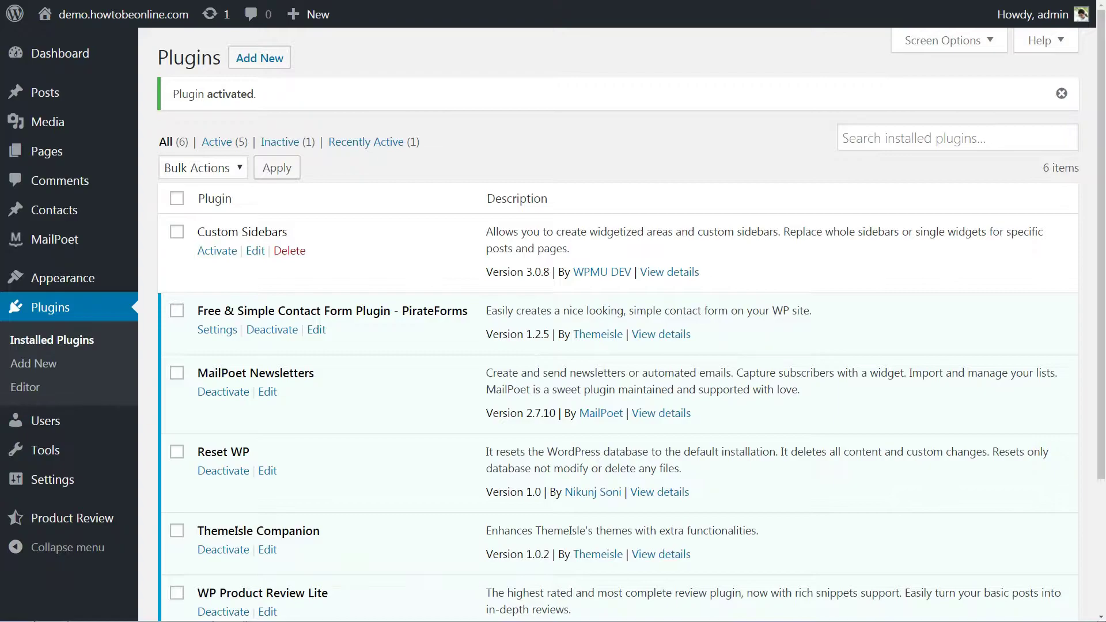
# Drag the MailPoet Subscription Form widget, titled 'Subscribe to our Newsletter', into the Sidebar, save it, and collapse it
pyautogui.moveTo(130, 286)
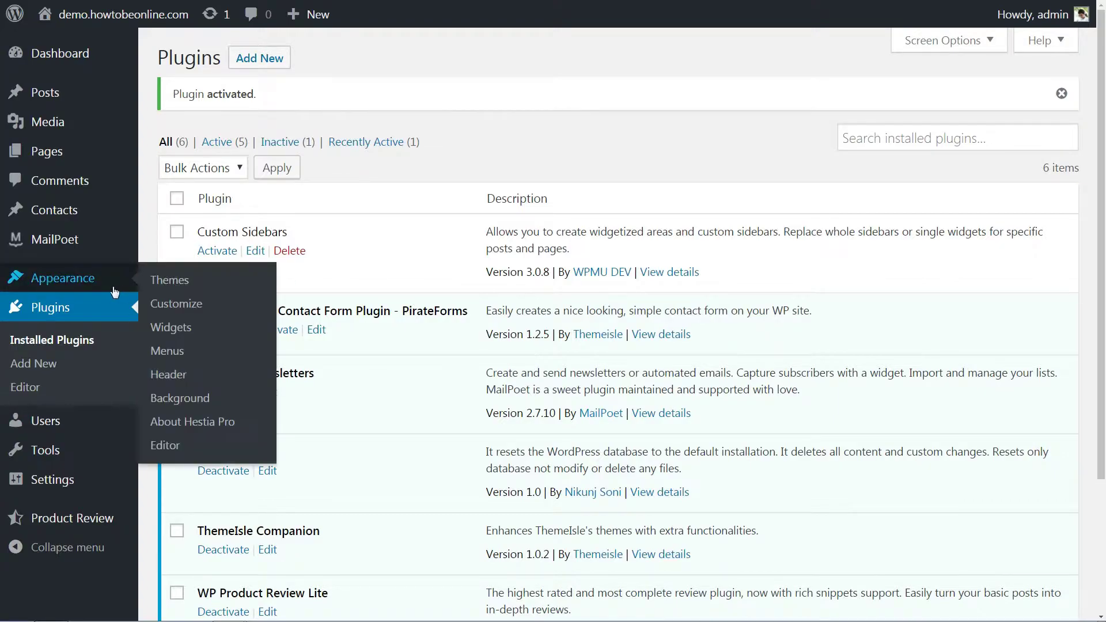
pyautogui.click(190, 332)
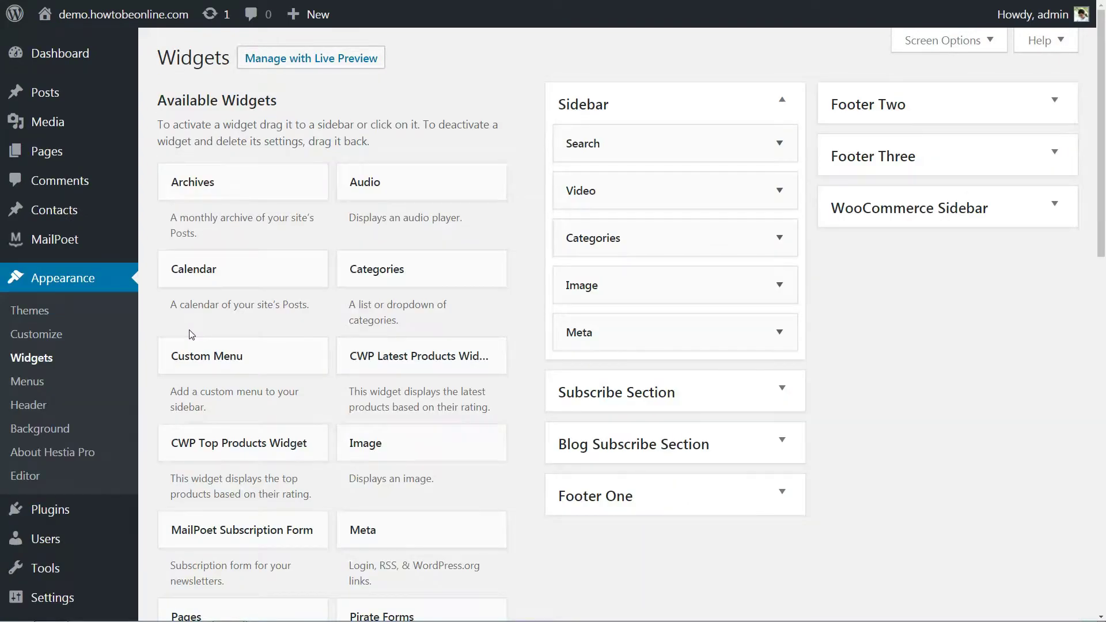
pyautogui.scroll(-5, 370, 378)
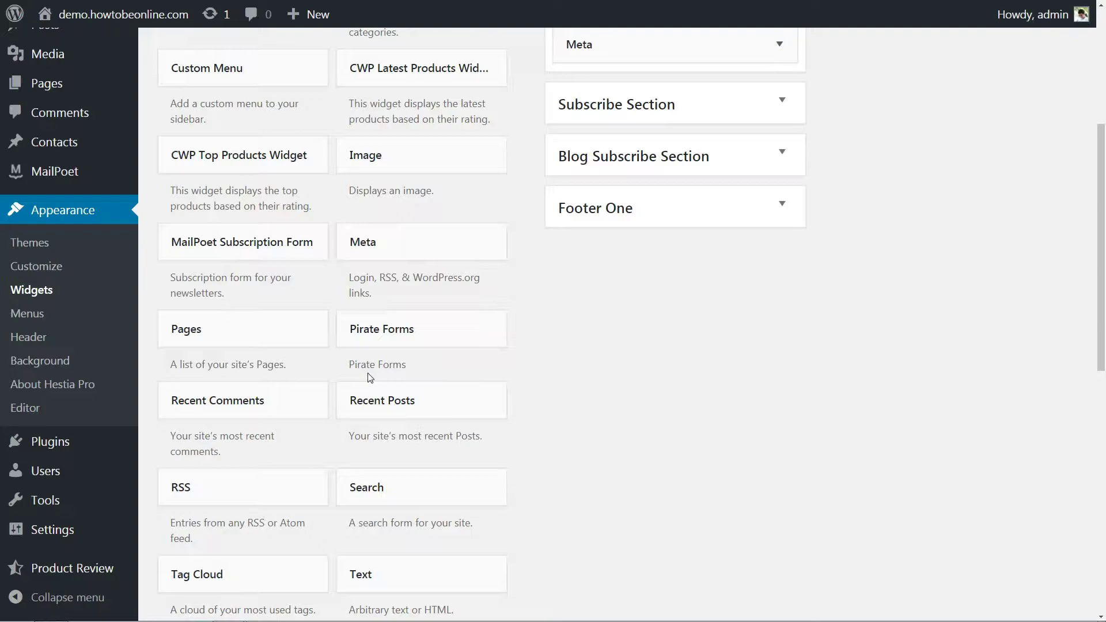
pyautogui.scroll(5, 370, 378)
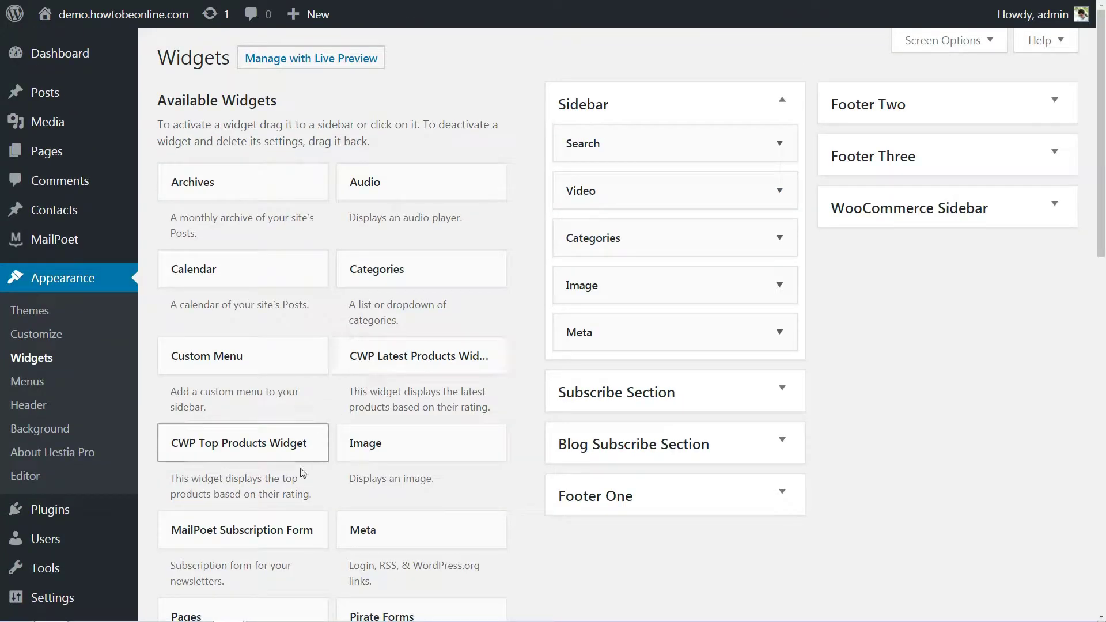
pyautogui.moveTo(245, 532); pyautogui.dragTo(649, 141)
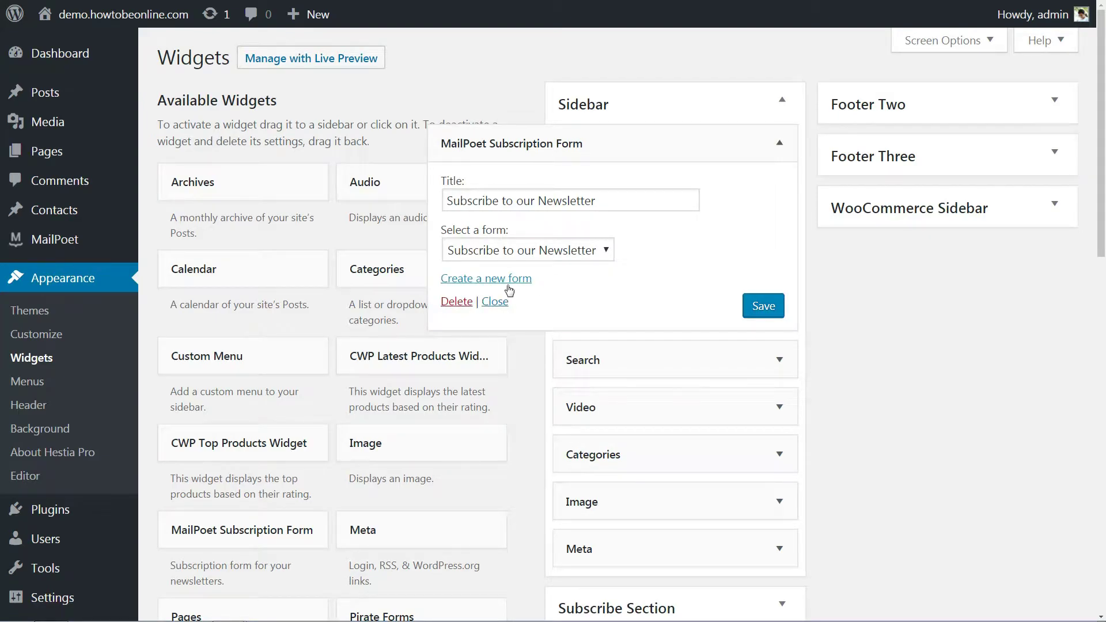
pyautogui.click(765, 306)
pyautogui.click(780, 143)
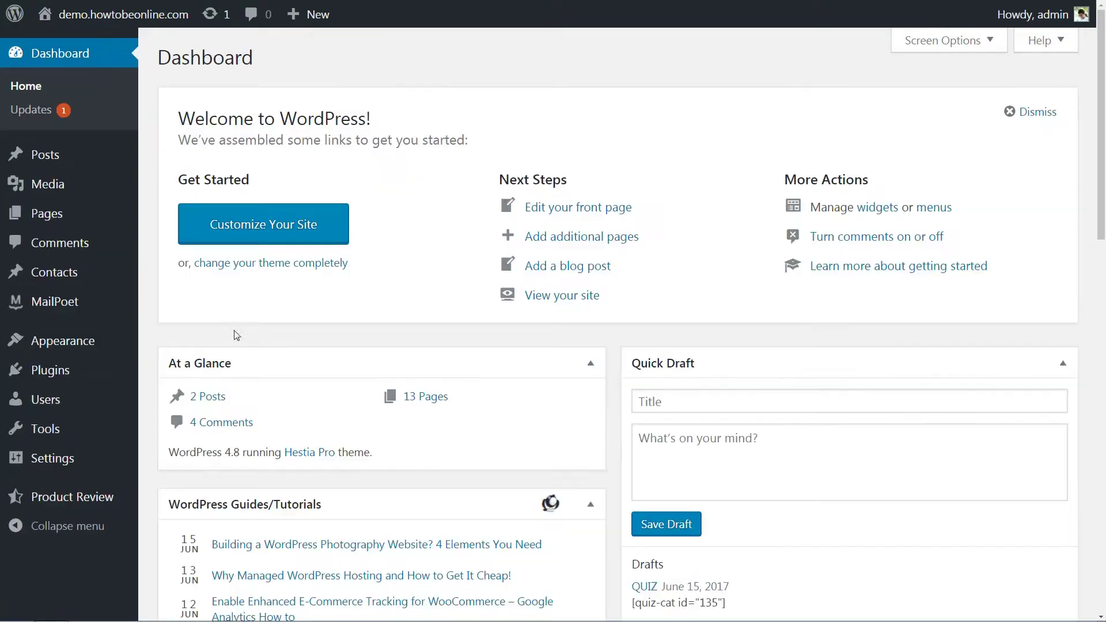
# Review the default signup confirmation email subject and body, save the settings, and show the Send With options
pyautogui.moveTo(60, 302)
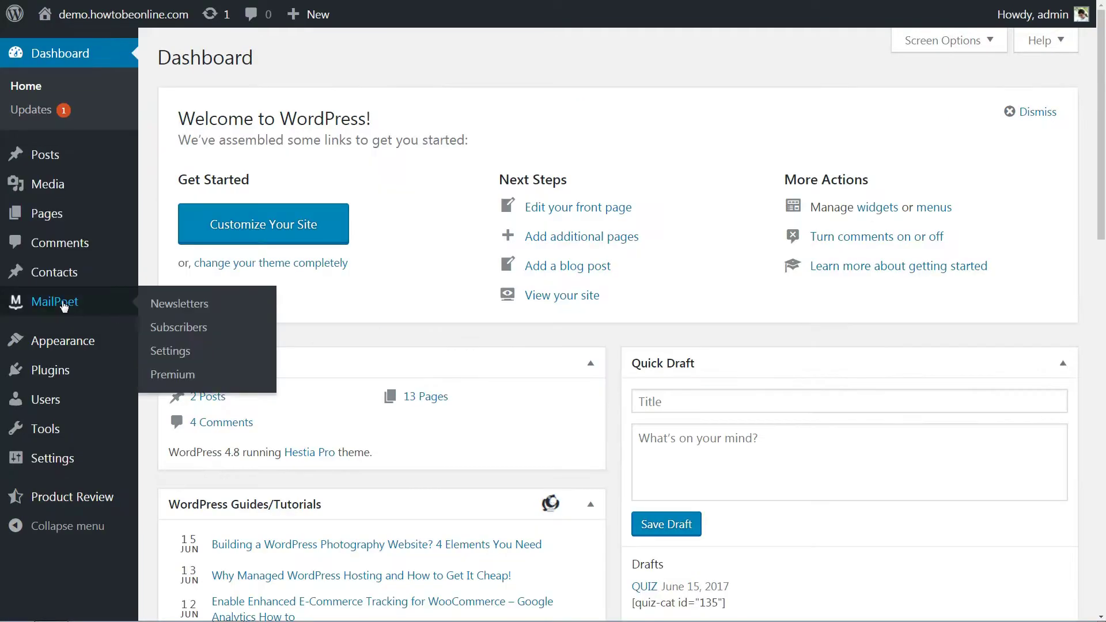
pyautogui.click(167, 354)
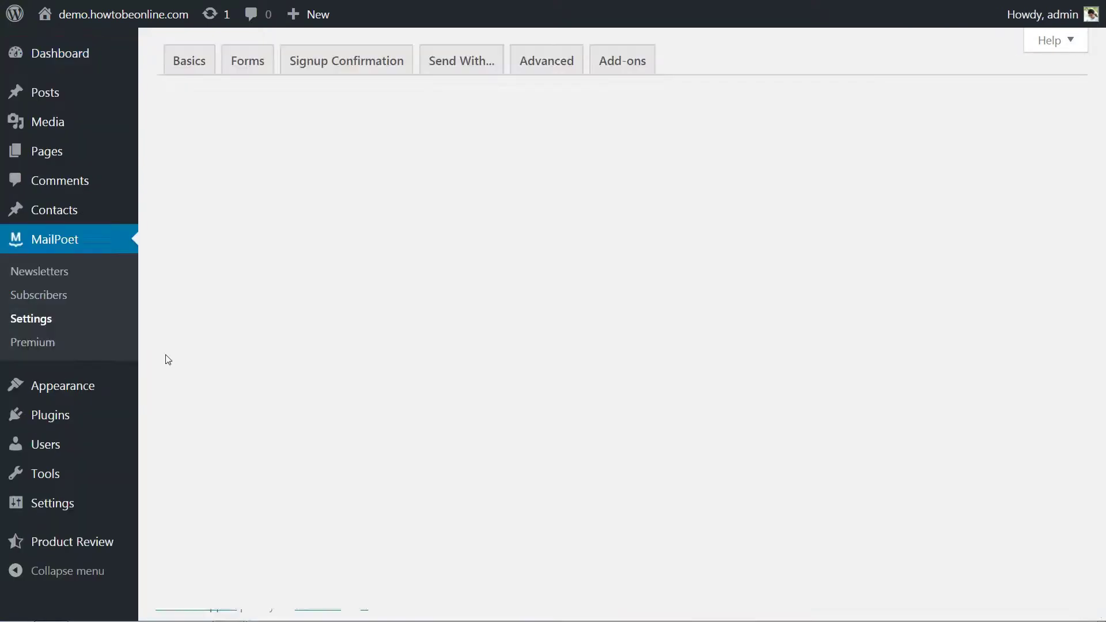
pyautogui.click(330, 61)
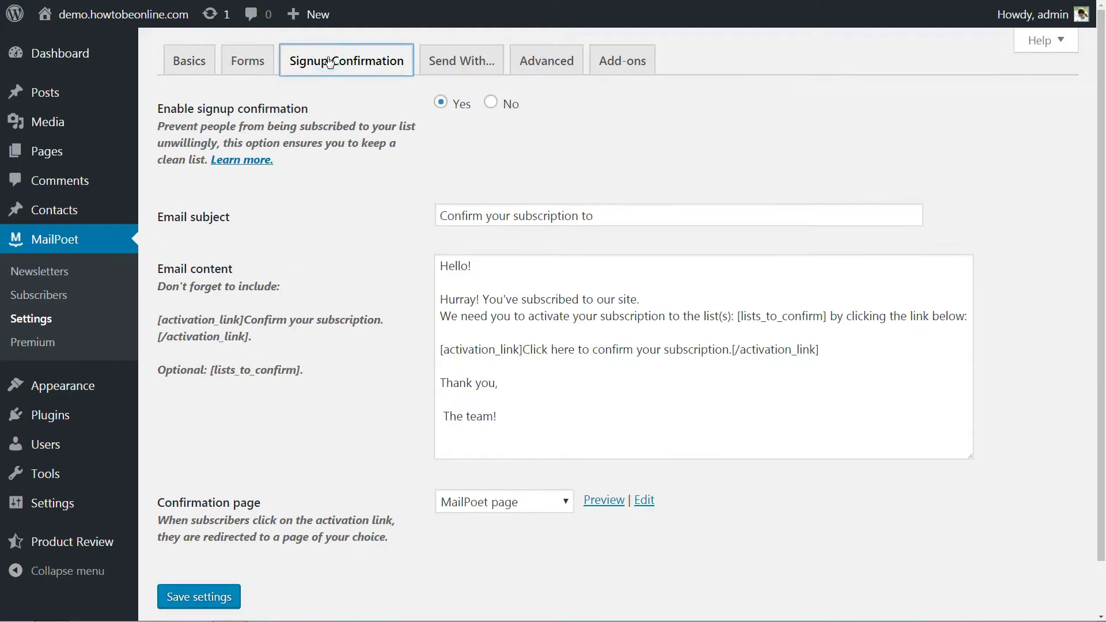
pyautogui.moveTo(609, 215); pyautogui.dragTo(406, 215)
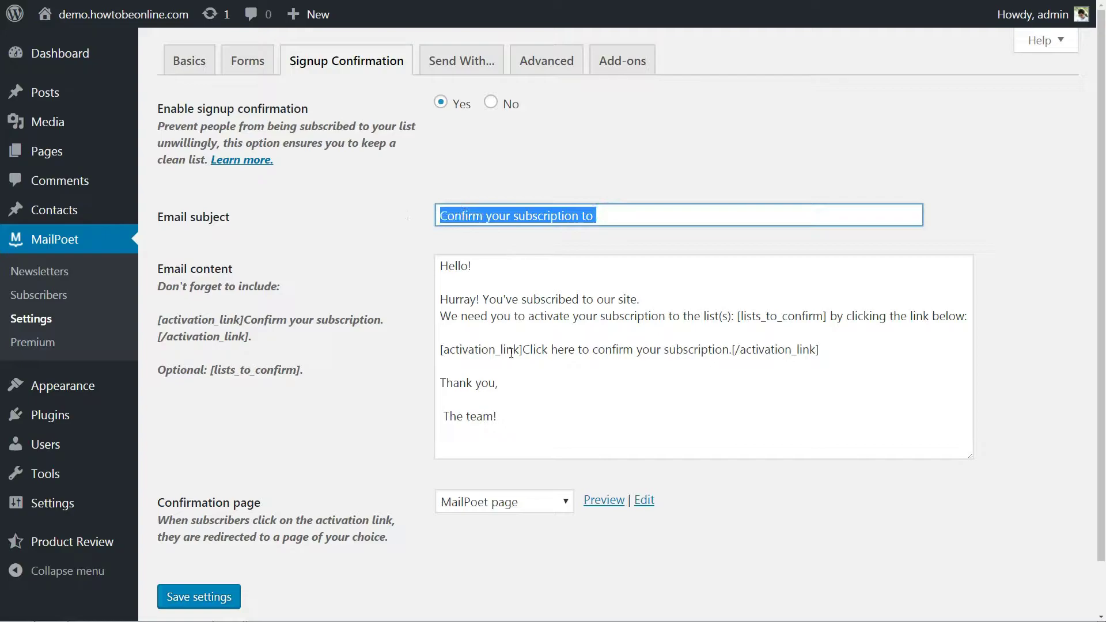
pyautogui.click(518, 418)
pyautogui.hotkey('shift', 'Up')
pyautogui.hotkey('shift', 'Up')
pyautogui.hotkey('shift', 'Up')
pyautogui.hotkey('shift', 'Up')
pyautogui.hotkey('shift', 'Up')
pyautogui.hotkey('shift', 'Up')
pyautogui.hotkey('shift', 'Up')
pyautogui.hotkey('shift', 'Up')
pyautogui.hotkey('shift', 'Up')
pyautogui.hotkey('shift', 'Home')
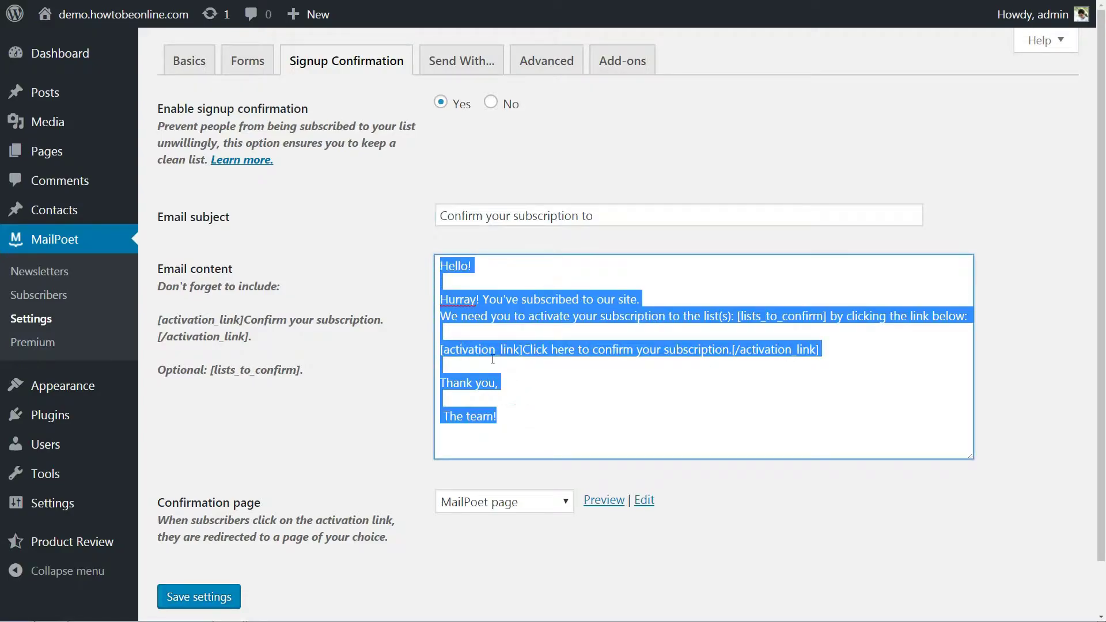
pyautogui.click(511, 420)
pyautogui.press('Return')
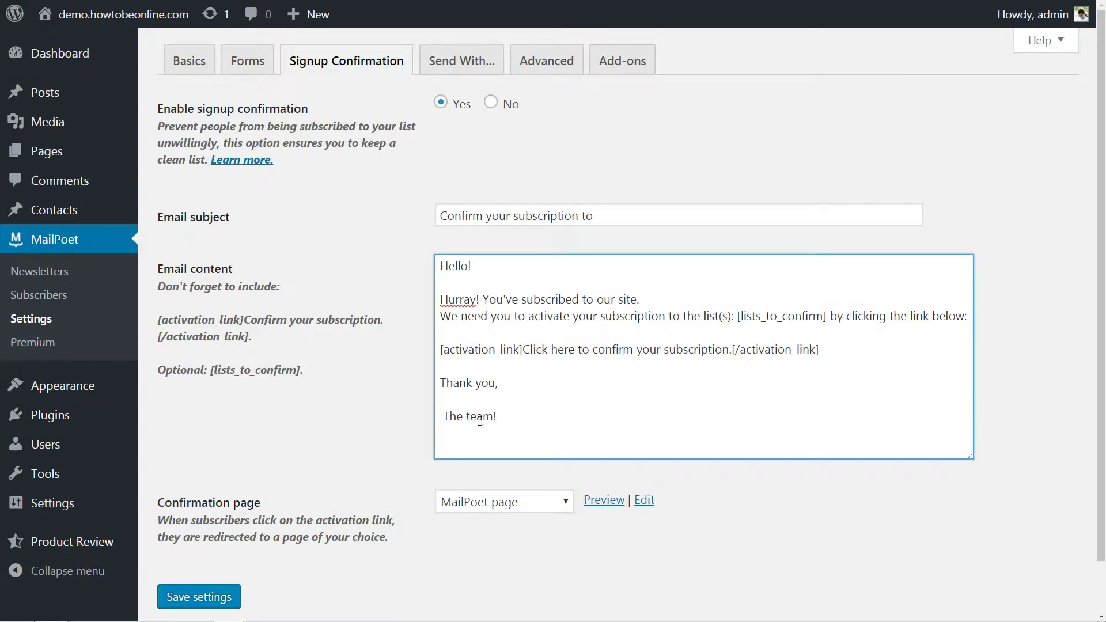
pyautogui.click(196, 599)
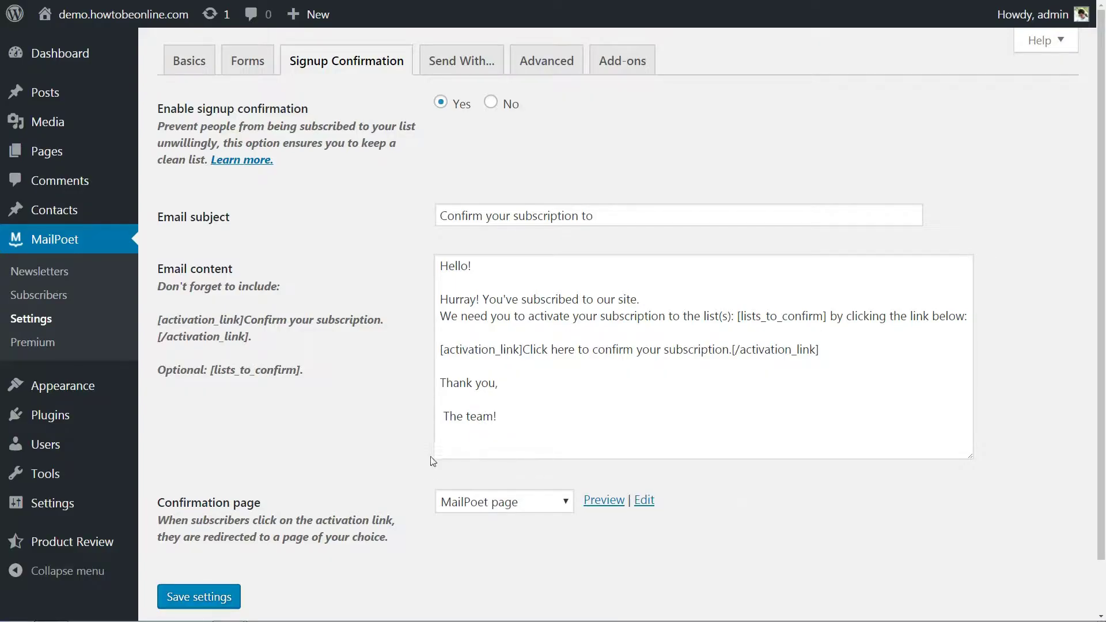
pyautogui.click(463, 62)
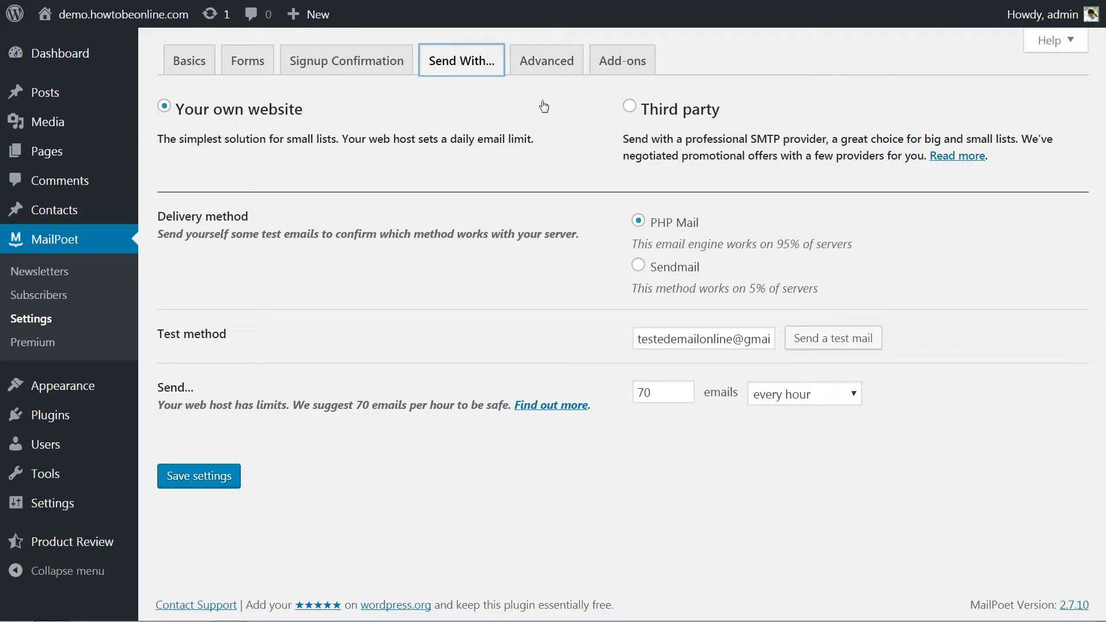
# Select Third party as the sending method to reveal the SMTP Hostname, Login and Password fields
pyautogui.click(631, 107)
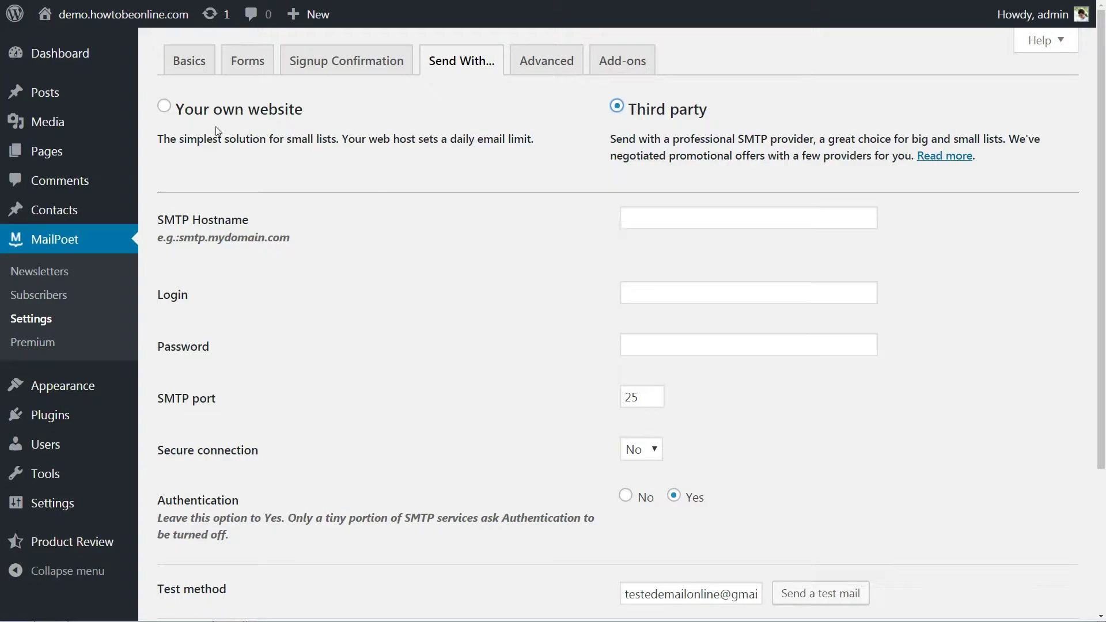
pyautogui.click(166, 110)
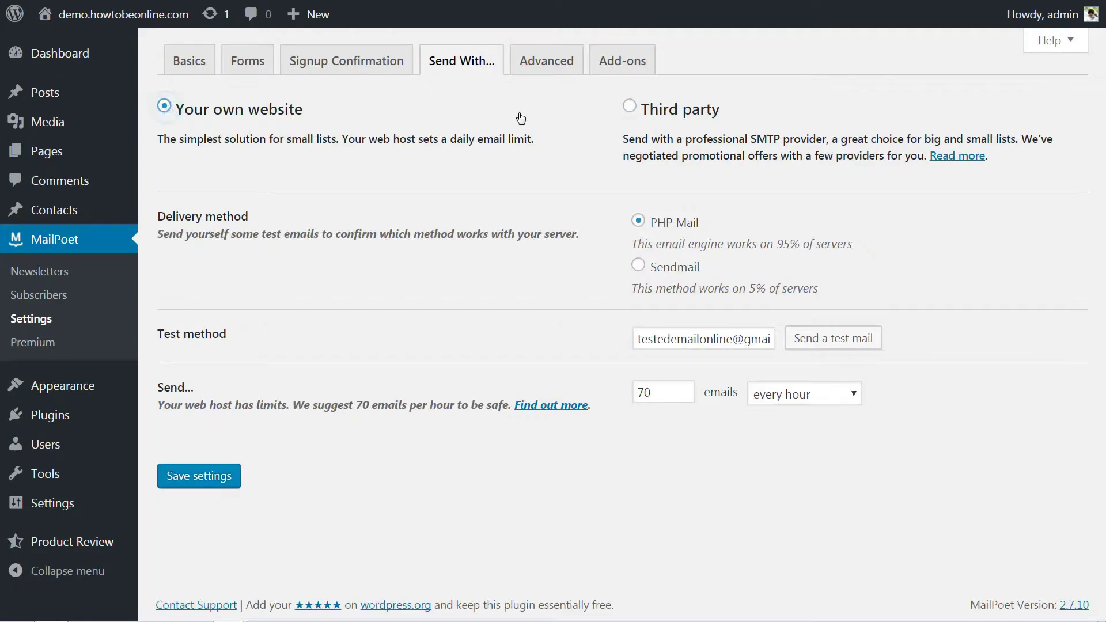
pyautogui.click(625, 109)
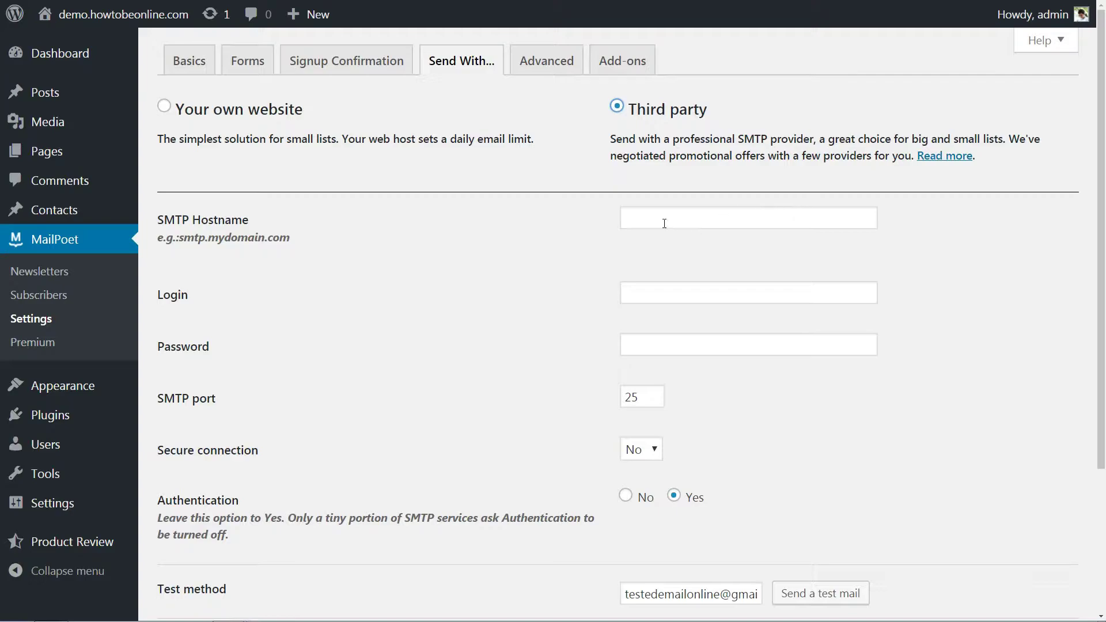
# Enter SMTP hostname smtp.mydomain.com, a login and a password, keeping port 25, and check the provider docs
pyautogui.click(645, 220)
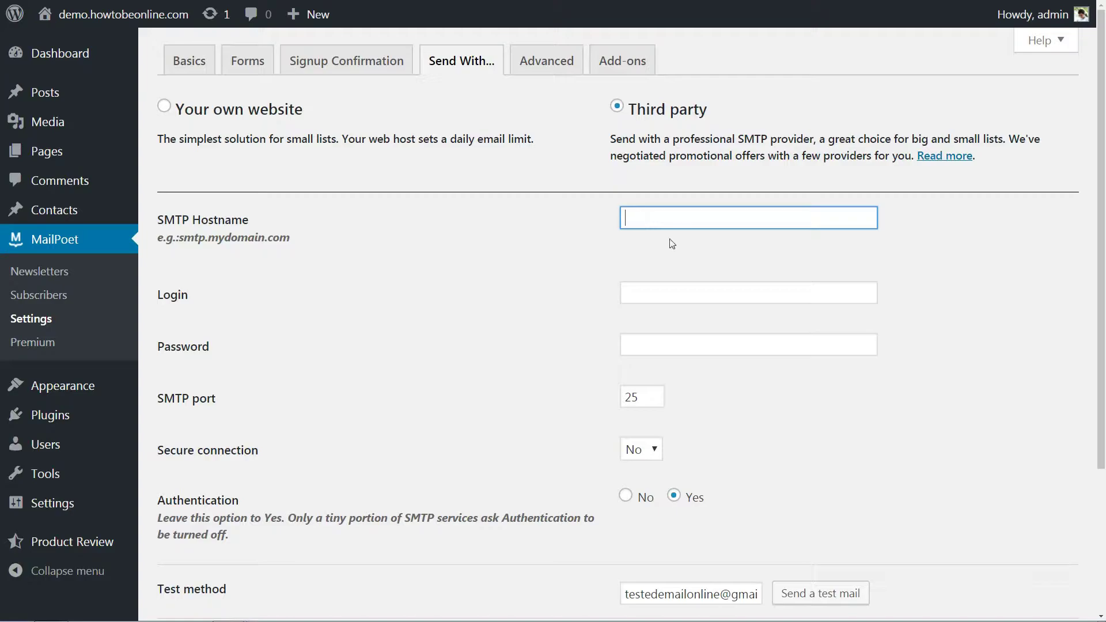
pyautogui.click(639, 296)
pyautogui.click(639, 344)
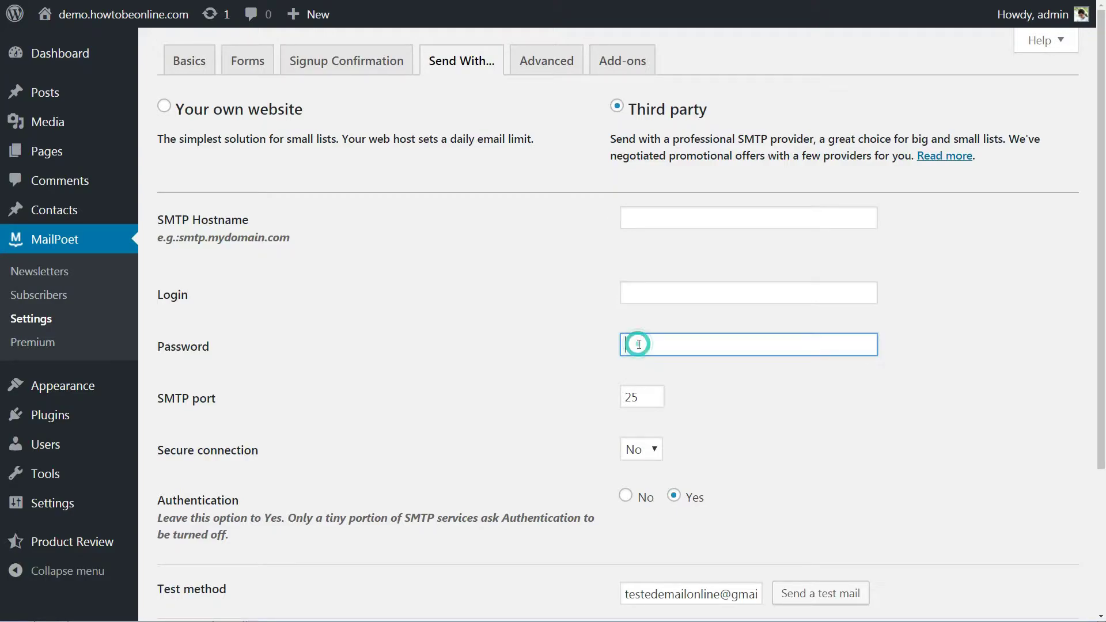
pyautogui.doubleClick(632, 397)
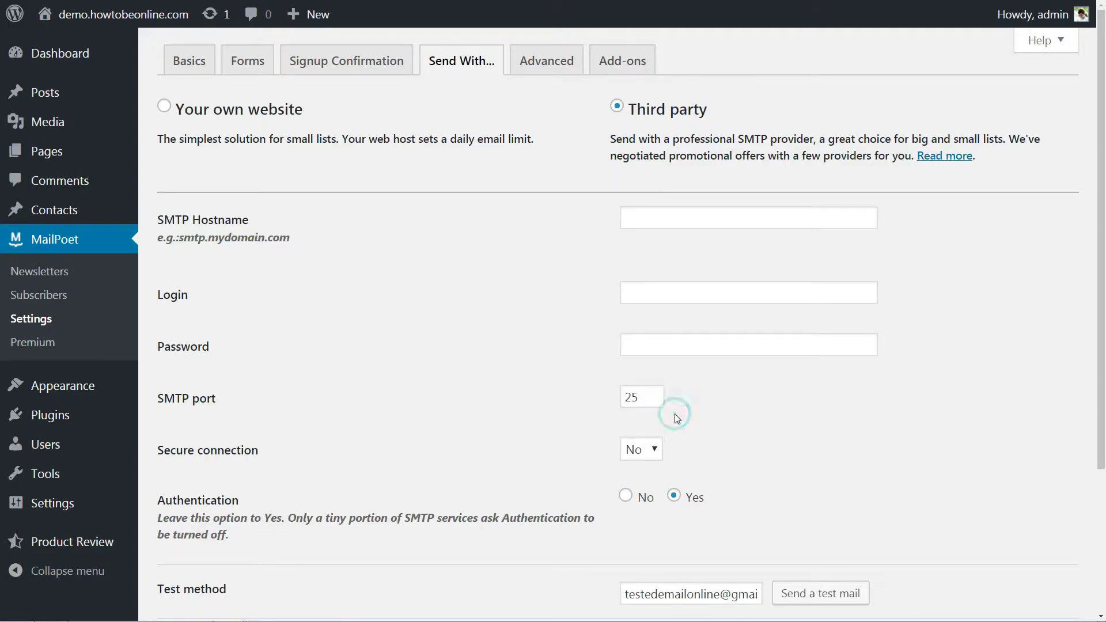
pyautogui.press('Tab')
pyautogui.click(942, 156)
pyautogui.click(715, 351)
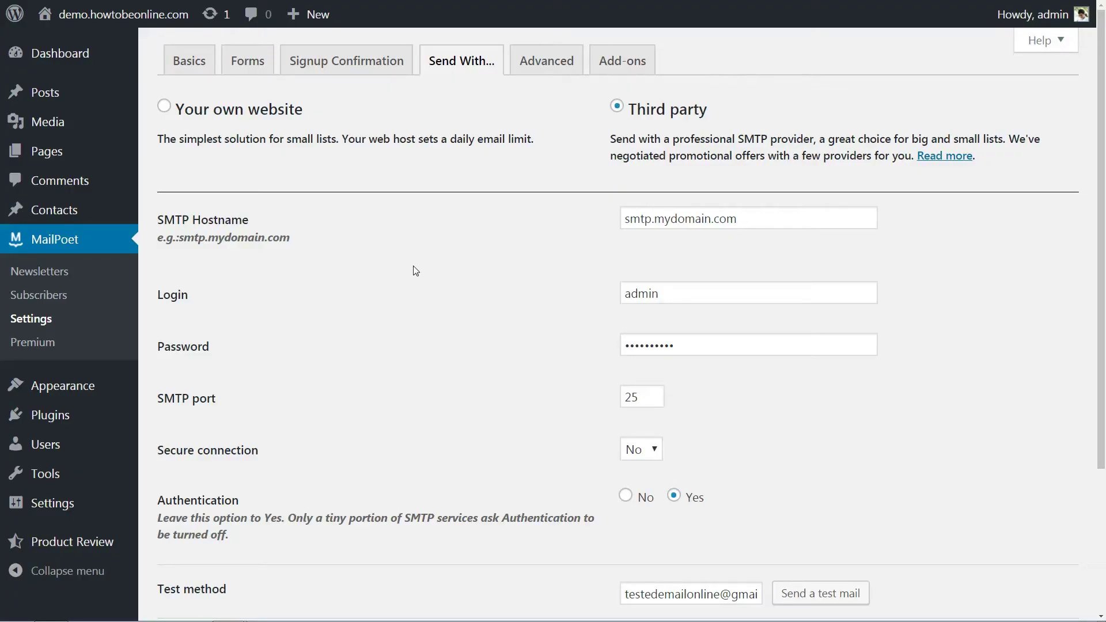
# Create a new standard email with subject 'News' addressed to My first list, and continue to design
pyautogui.click(45, 277)
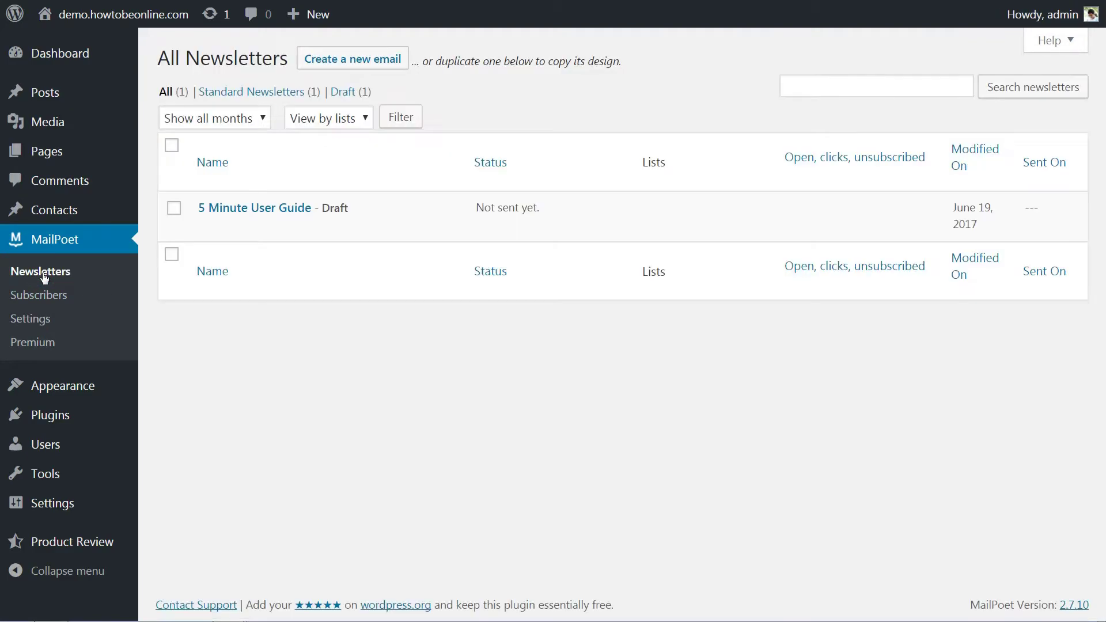
pyautogui.click(341, 60)
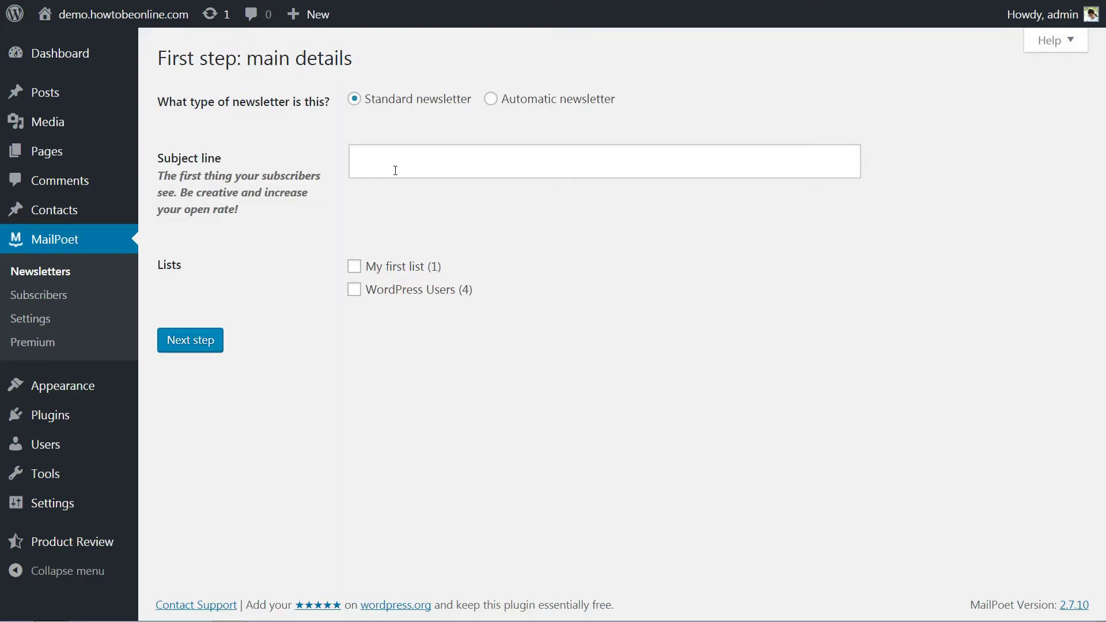
pyautogui.click(392, 167)
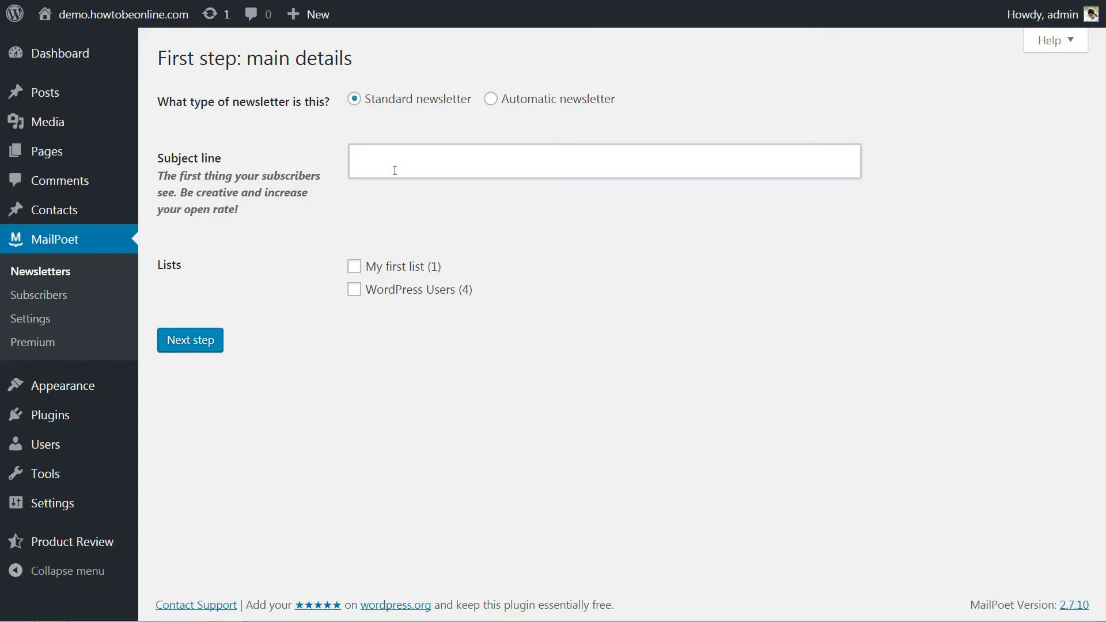
pyautogui.write('News')
pyautogui.click(354, 266)
pyautogui.click(199, 344)
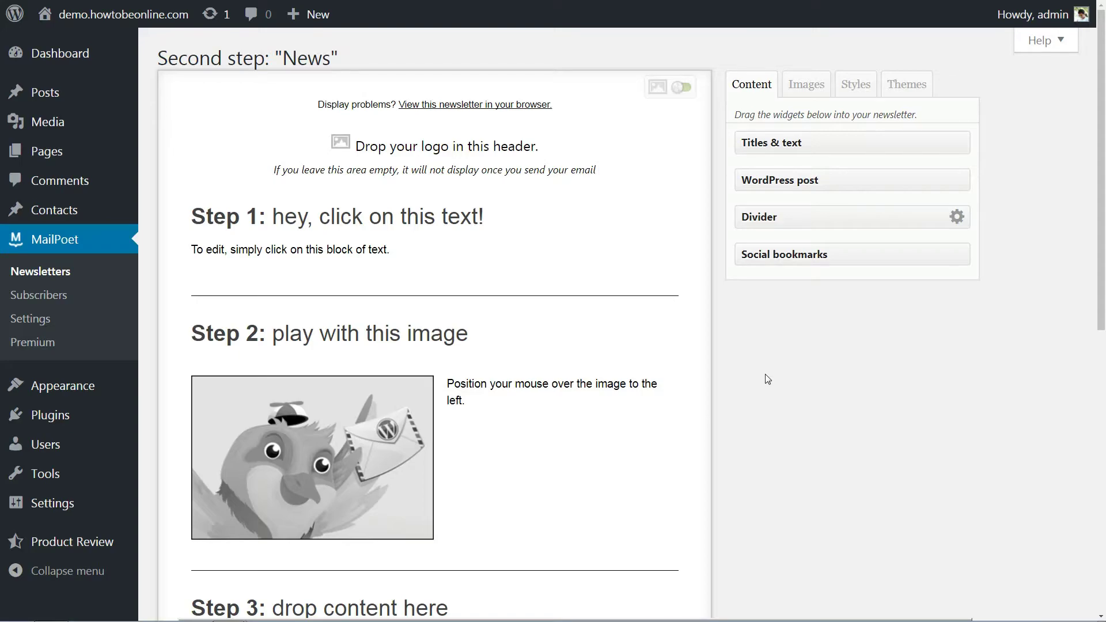
pyautogui.moveTo(399, 221)
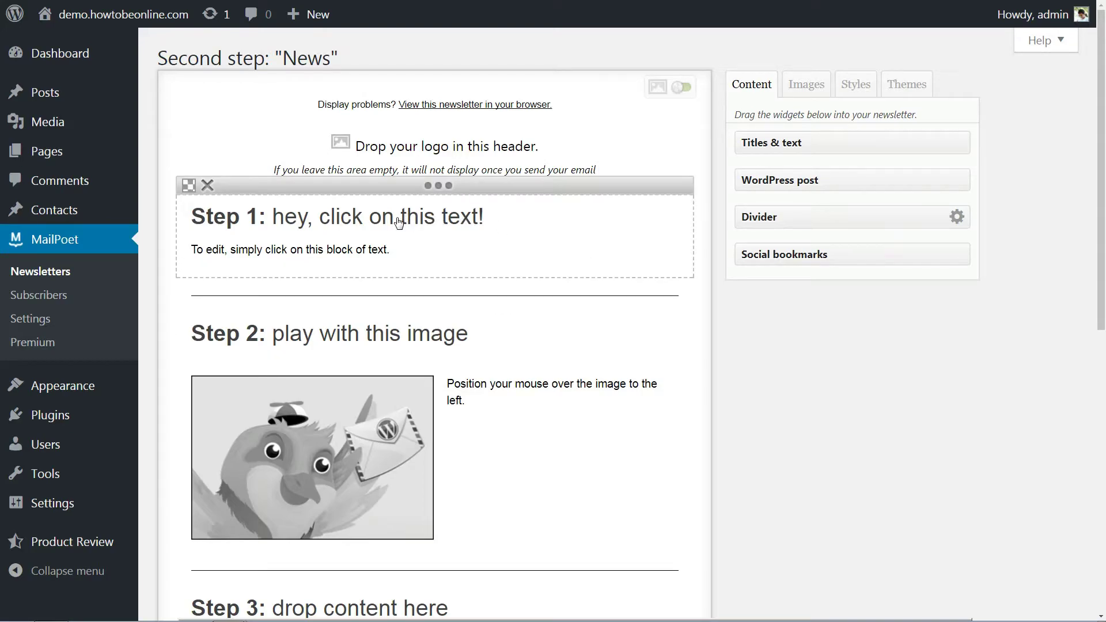
pyautogui.moveTo(355, 294)
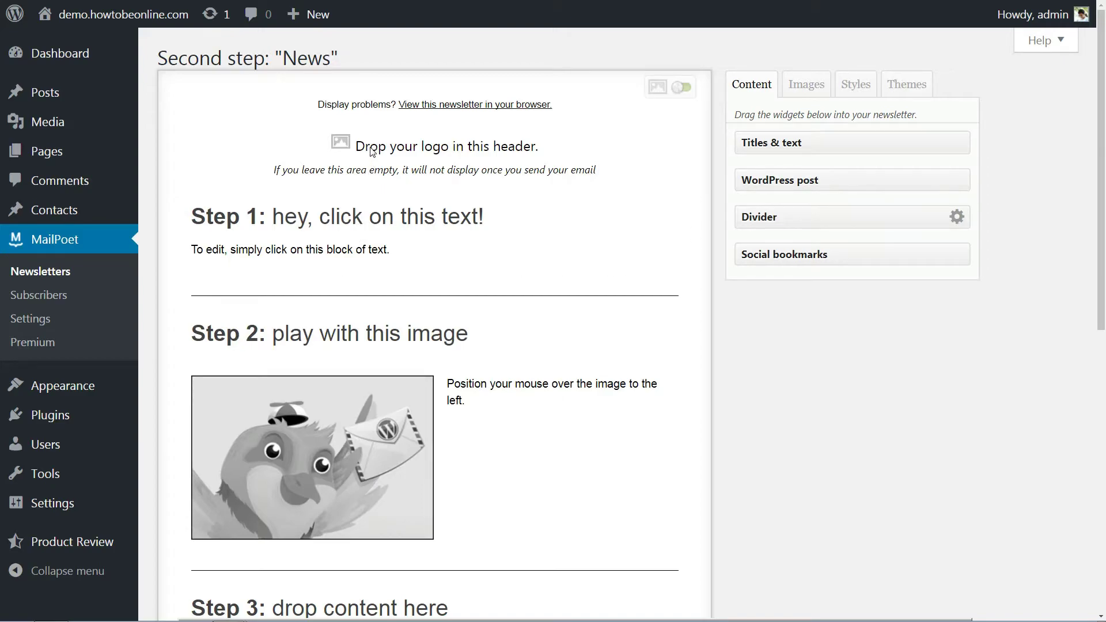
pyautogui.moveTo(822, 142)
pyautogui.mouseDown()
pyautogui.moveTo(845, 240)
pyautogui.moveTo(813, 136)
pyautogui.mouseUp()
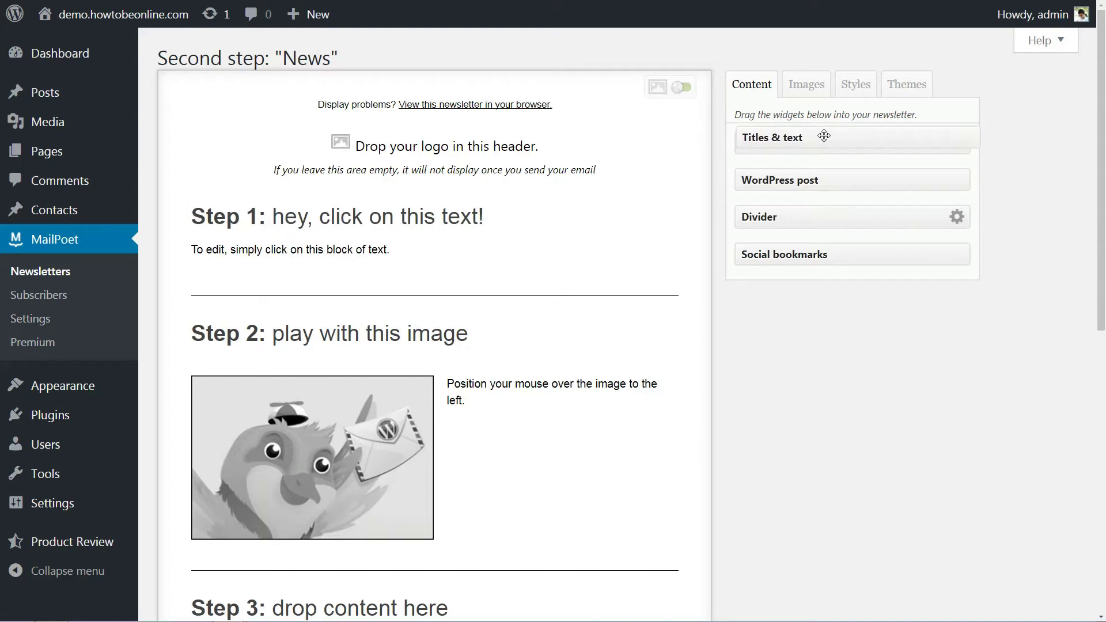
pyautogui.click(370, 227)
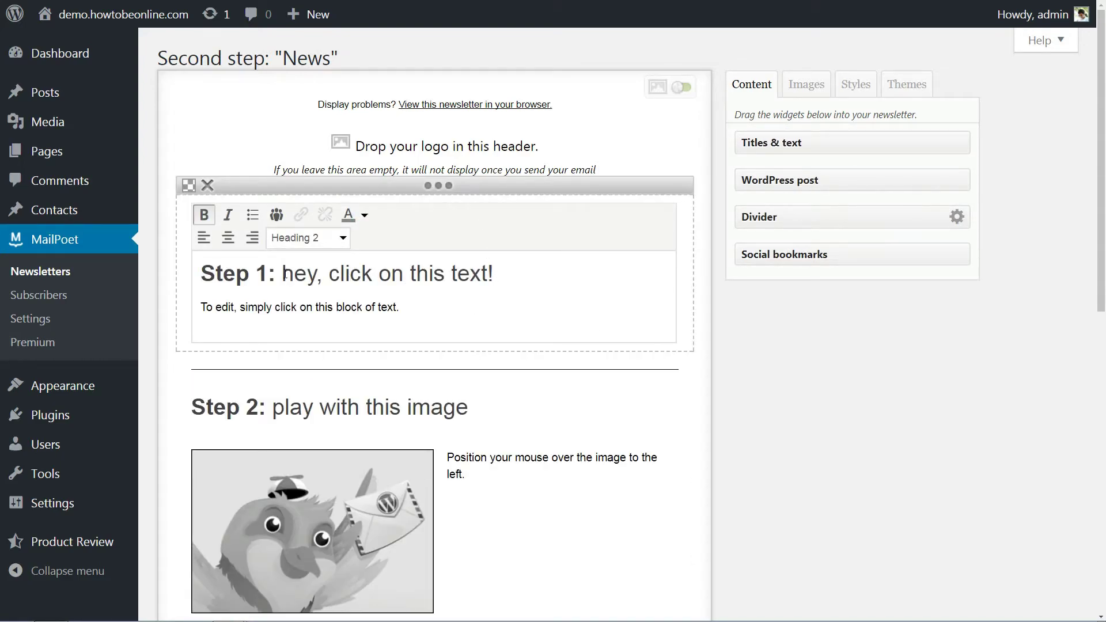
pyautogui.moveTo(285, 275); pyautogui.dragTo(497, 278)
pyautogui.click(358, 411)
pyautogui.moveTo(283, 391); pyautogui.dragTo(479, 393)
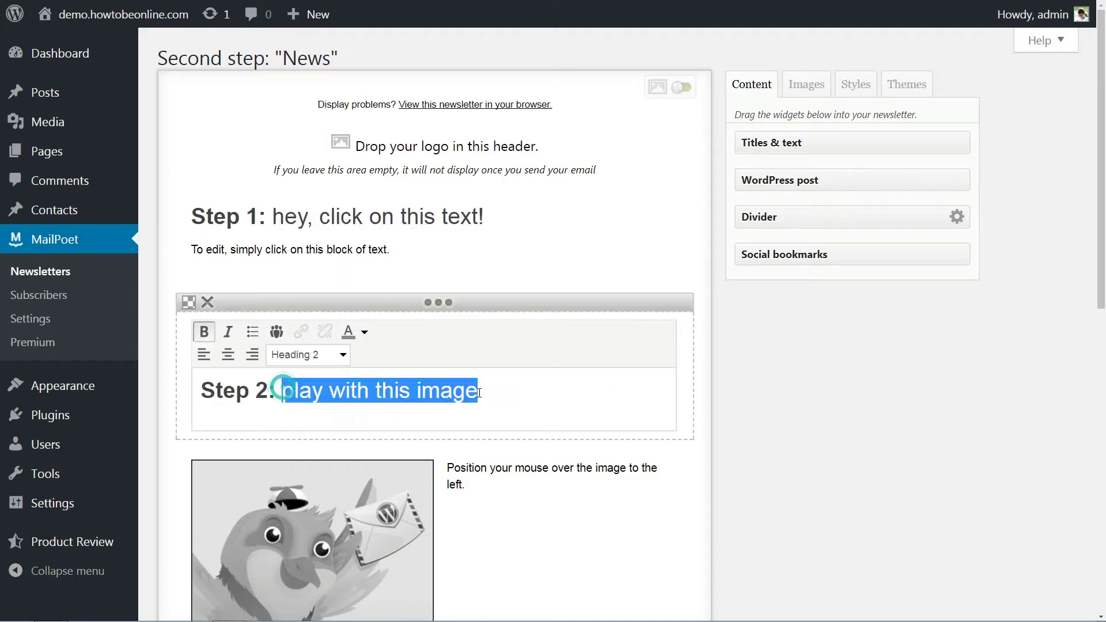
pyautogui.click(481, 393)
pyautogui.moveTo(244, 184); pyautogui.dragTo(275, 249)
pyautogui.moveTo(329, 460)
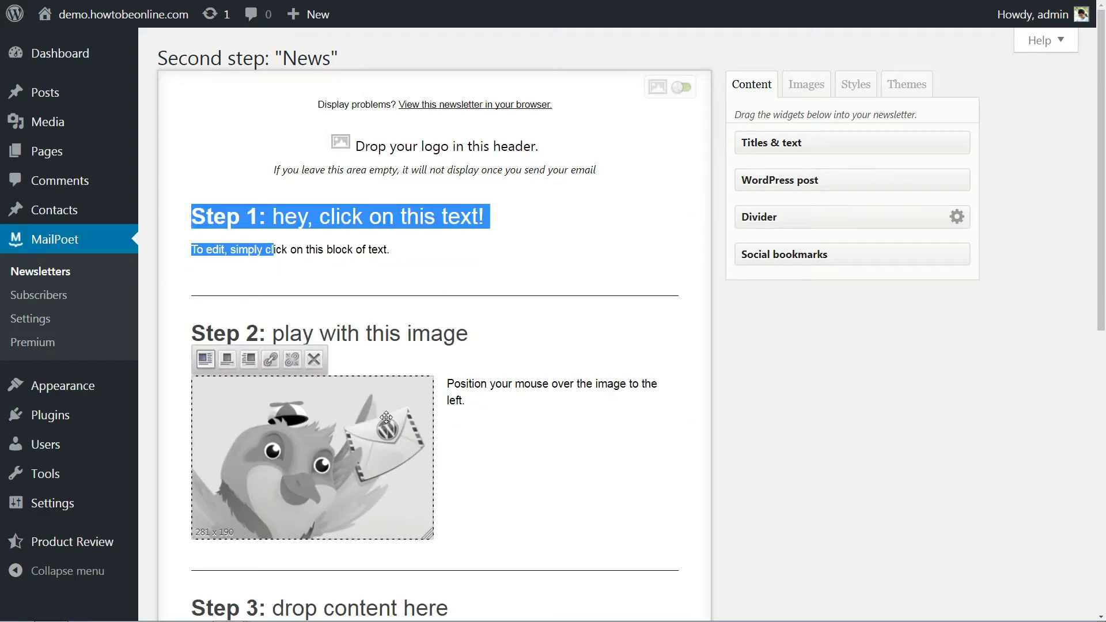
# Centre the Step 2 image above its caption text, leaving its link settings unchanged
pyautogui.click(227, 360)
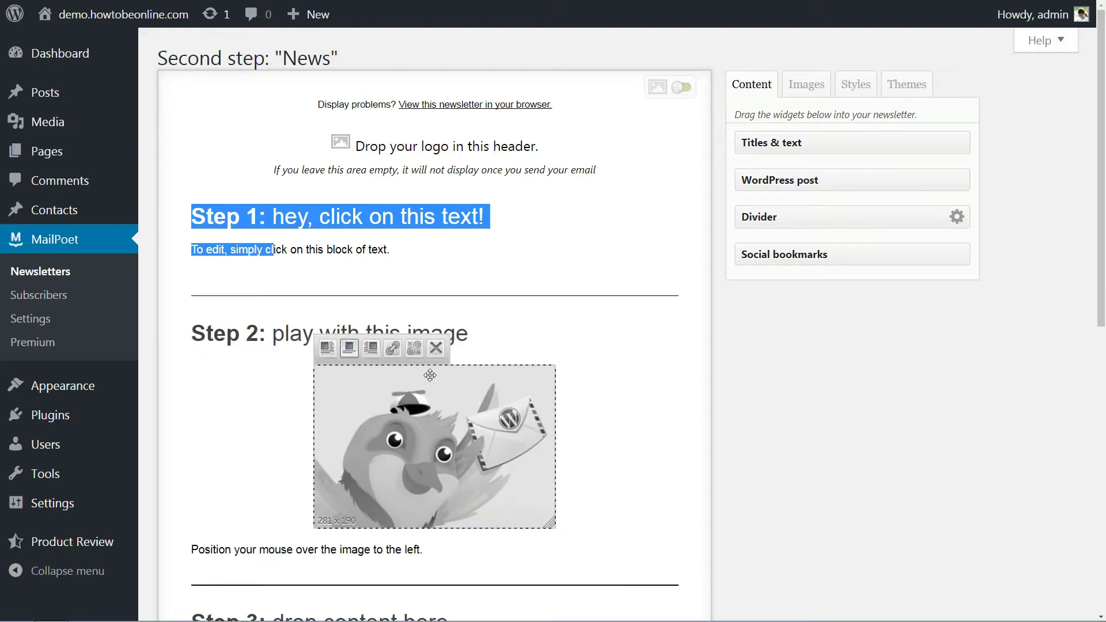
pyautogui.click(372, 357)
pyautogui.click(395, 351)
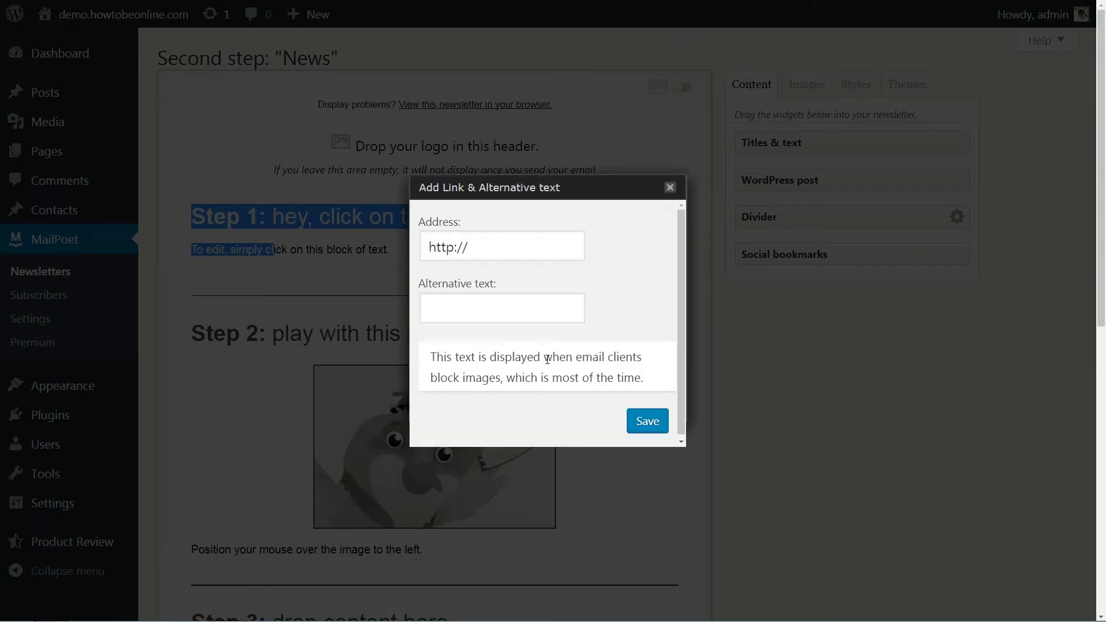
pyautogui.click(670, 187)
# Click into the Step 3 and Step 4 text blocks to review them
pyautogui.scroll(-4, 632, 340)
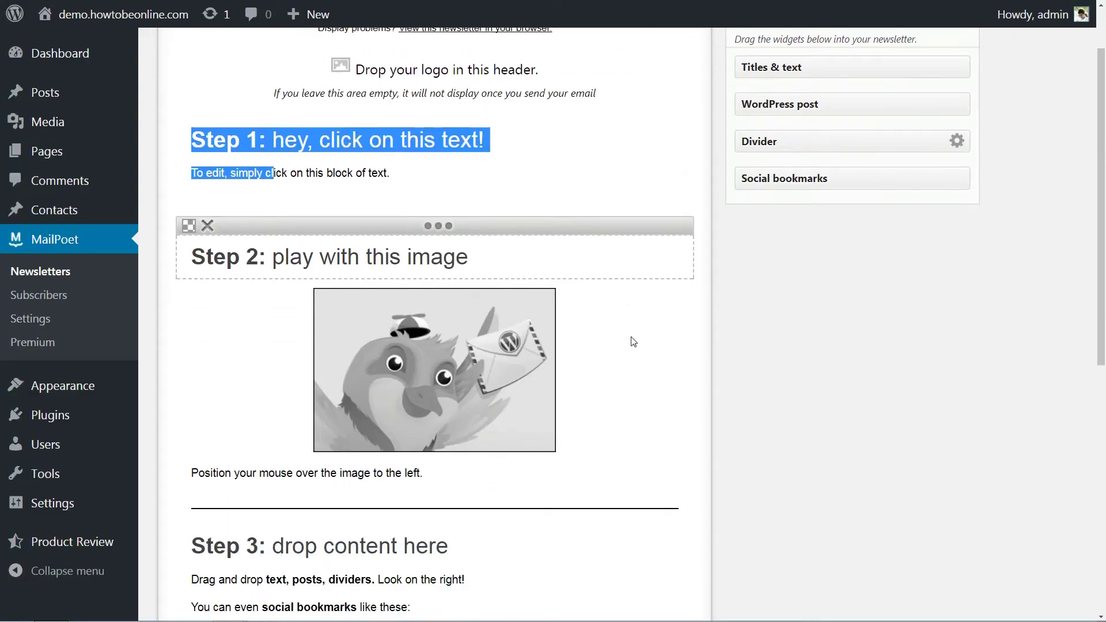
pyautogui.scroll(-2, 632, 340)
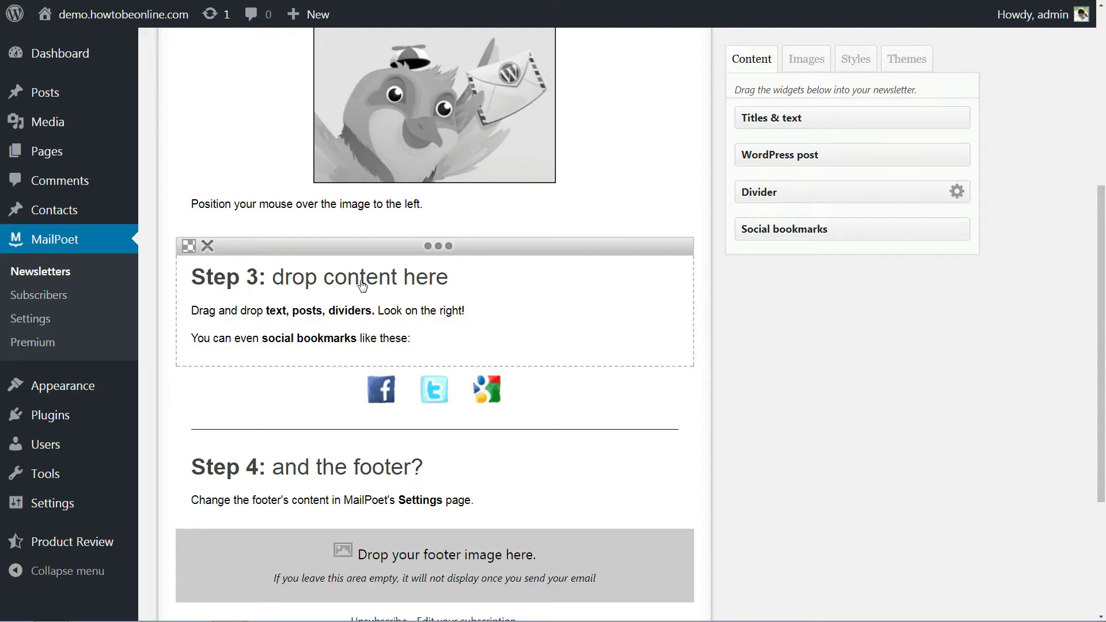
pyautogui.click(363, 284)
pyautogui.scroll(-4, 363, 284)
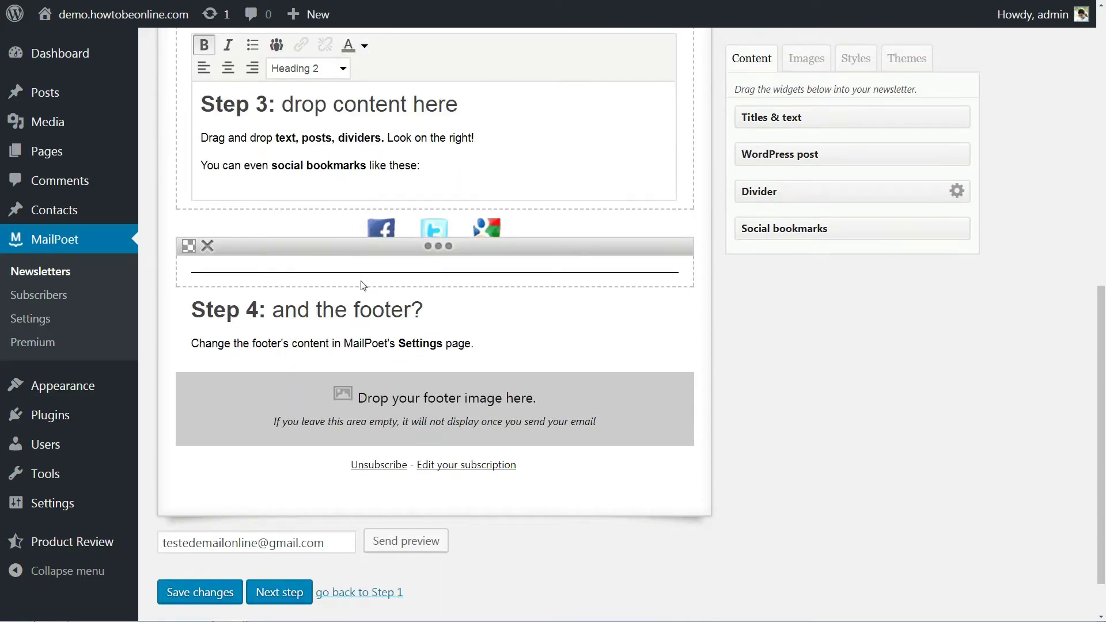
pyautogui.click(385, 321)
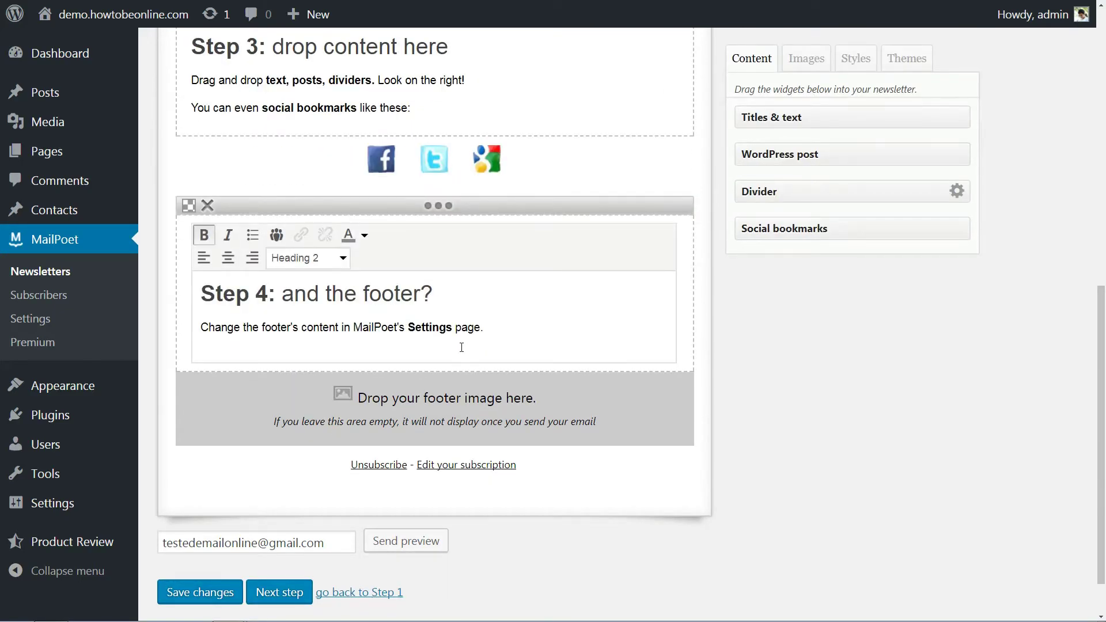
pyautogui.scroll(10, 462, 348)
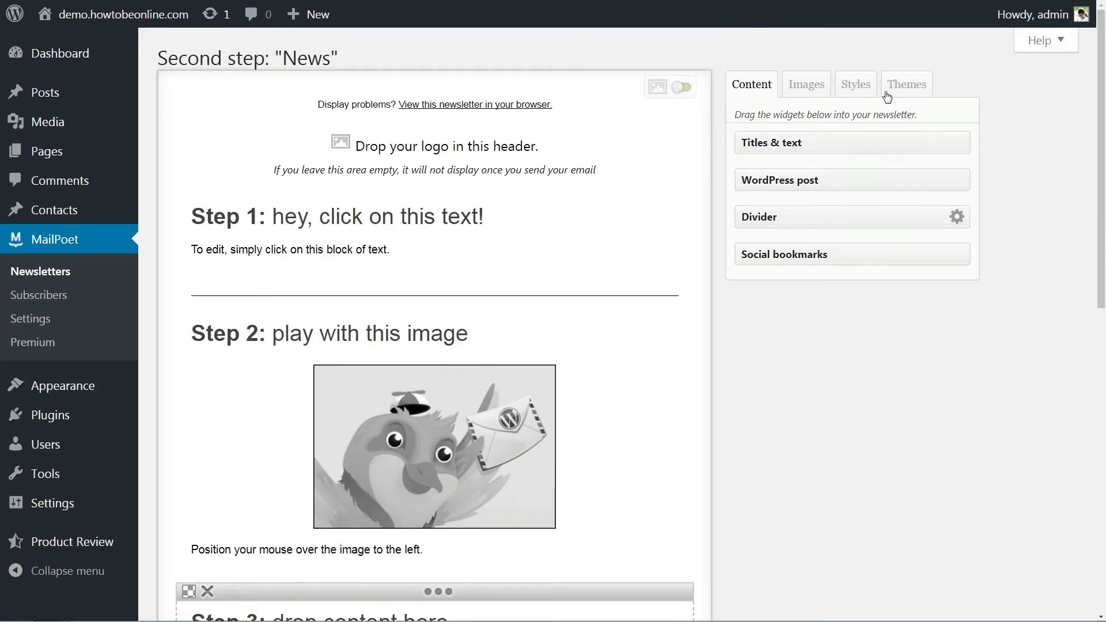
# Browse the Images, Styles and Themes panels, then save the design and proceed to the final step
pyautogui.click(807, 90)
pyautogui.click(860, 84)
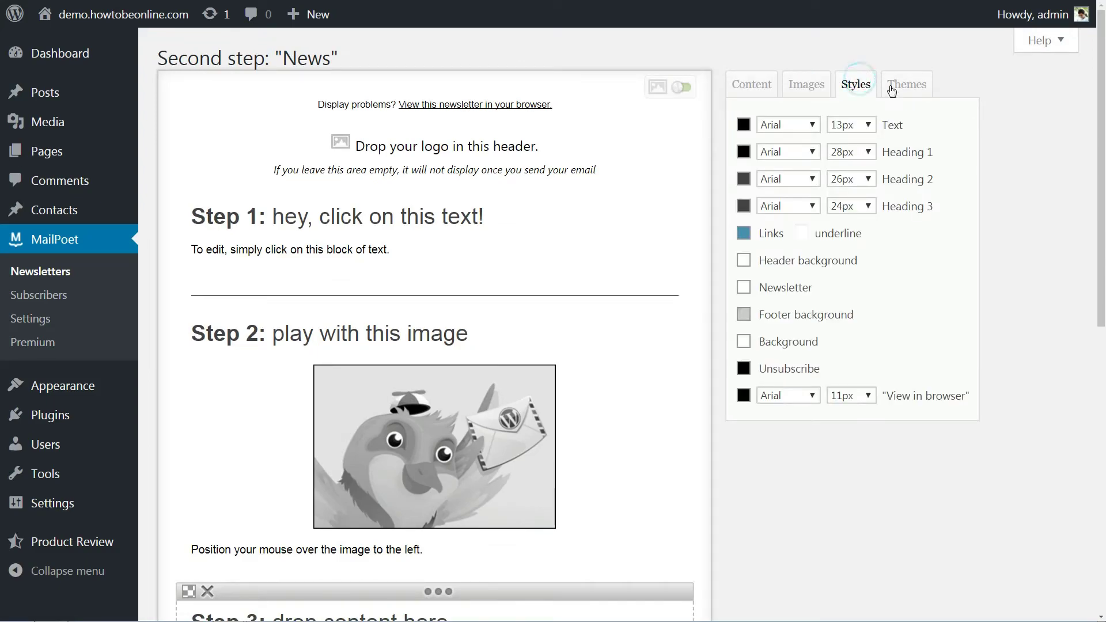
pyautogui.click(892, 89)
pyautogui.click(749, 90)
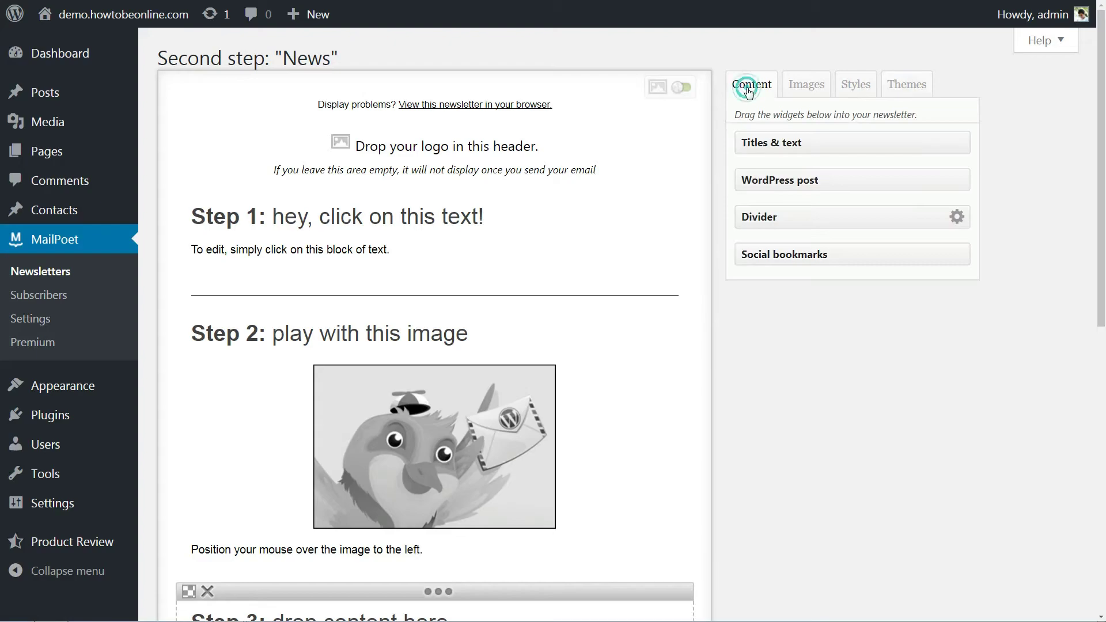
pyautogui.scroll(-7, 697, 323)
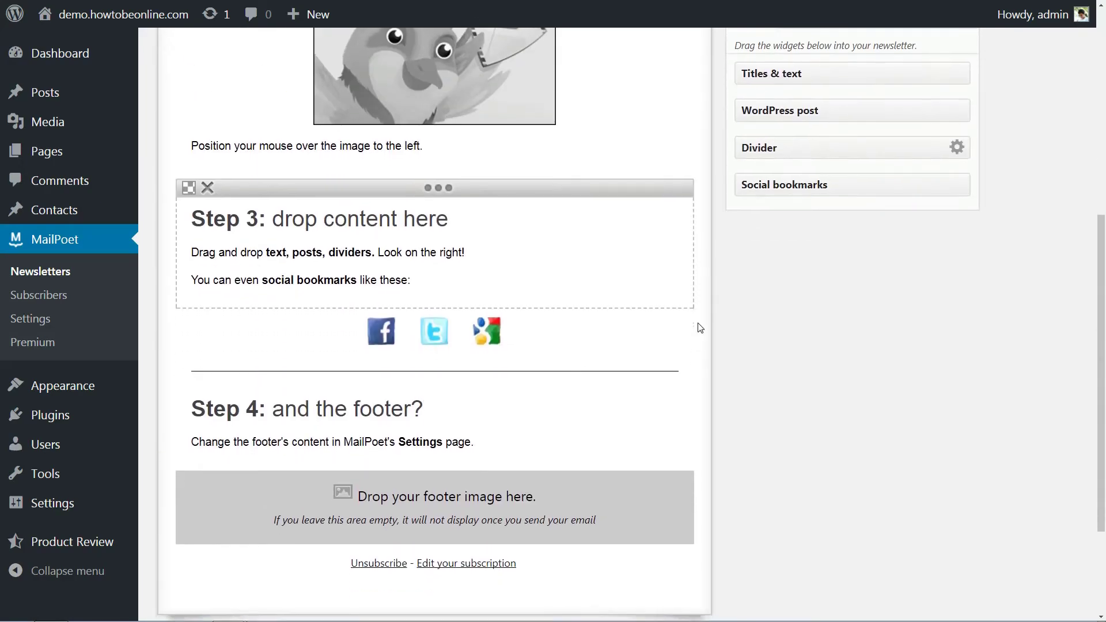
pyautogui.scroll(-3, 700, 328)
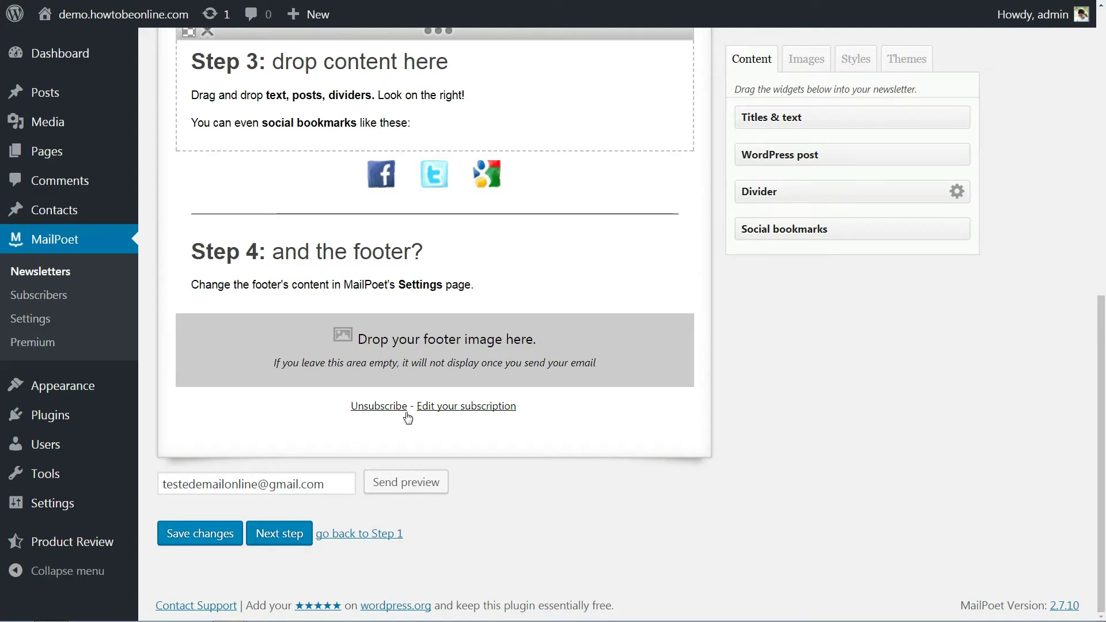
pyautogui.click(277, 544)
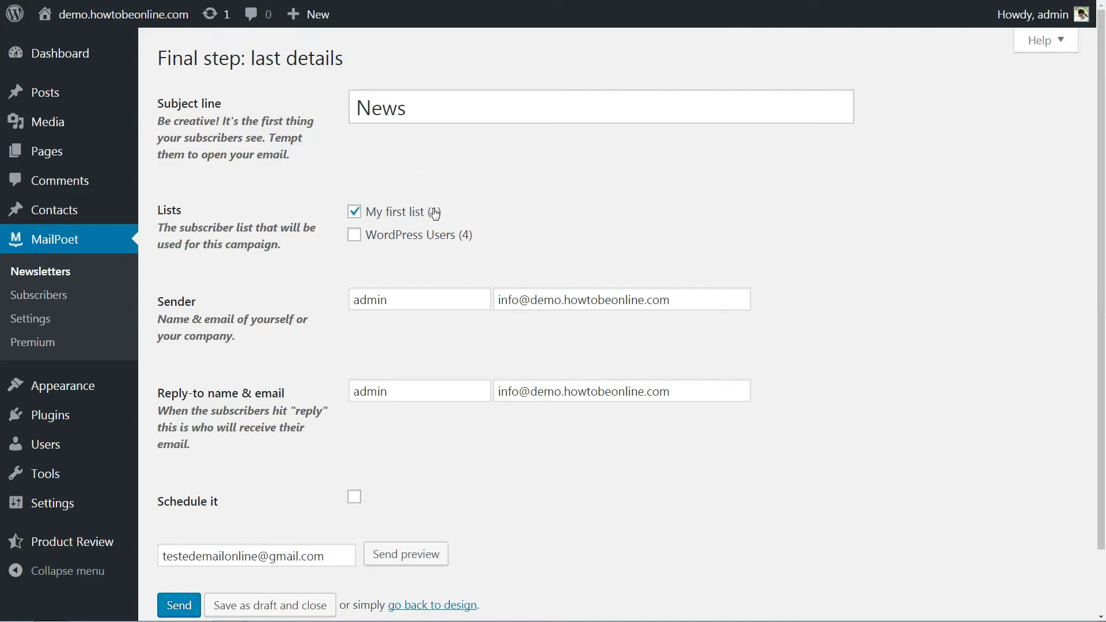
# Schedule the News newsletter for June 22, 2017, then preview its content
pyautogui.click(354, 498)
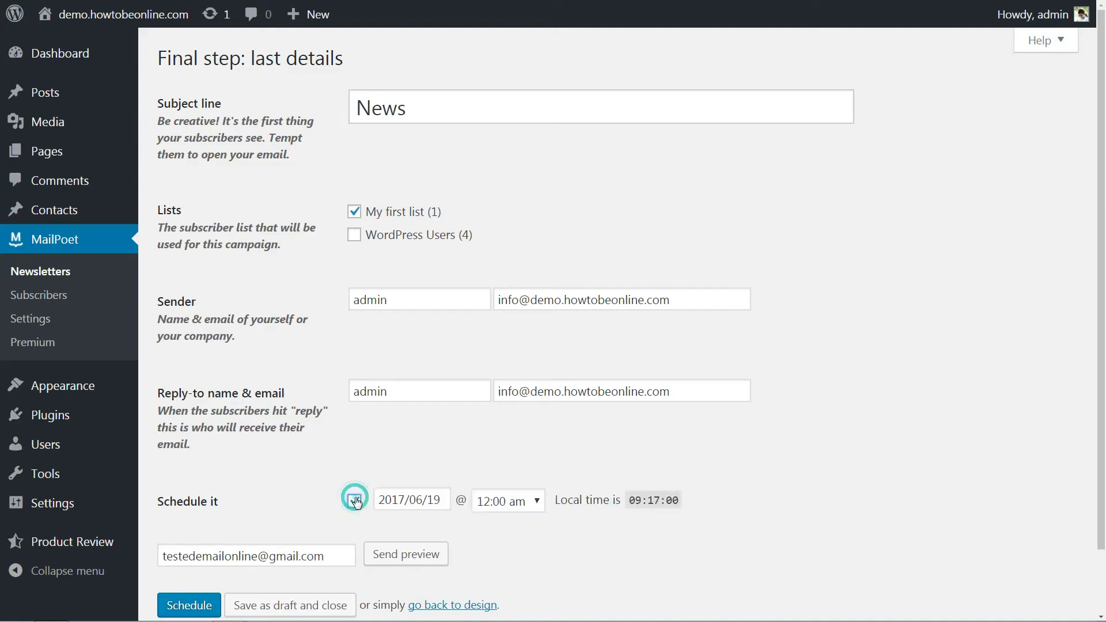
pyautogui.click(430, 500)
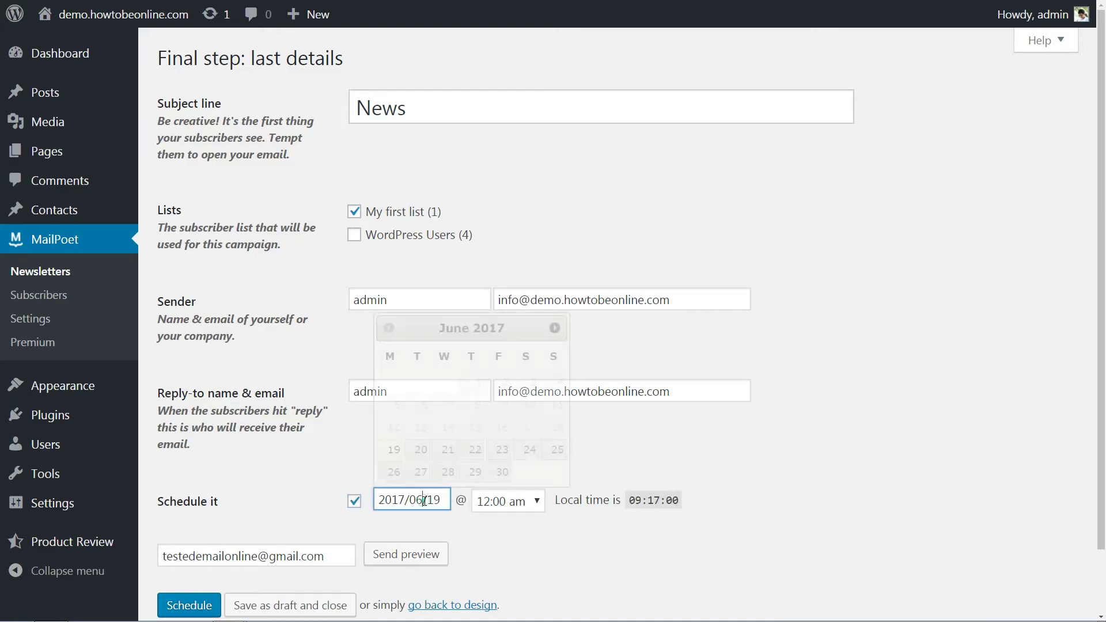
pyautogui.click(470, 454)
pyautogui.scroll(-2, 496, 499)
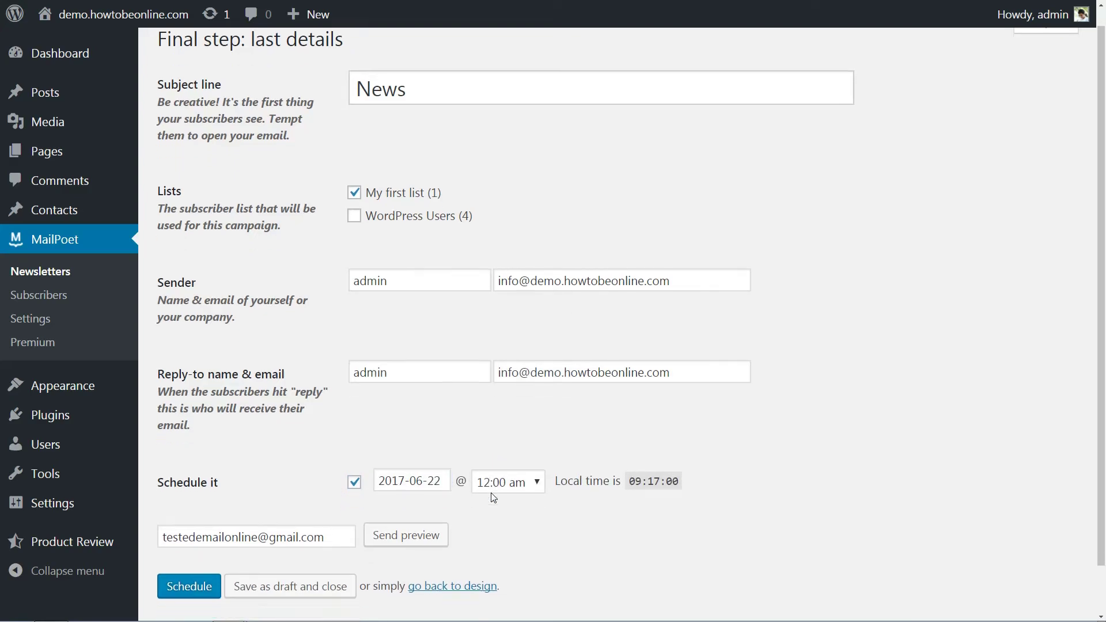
pyautogui.click(198, 533)
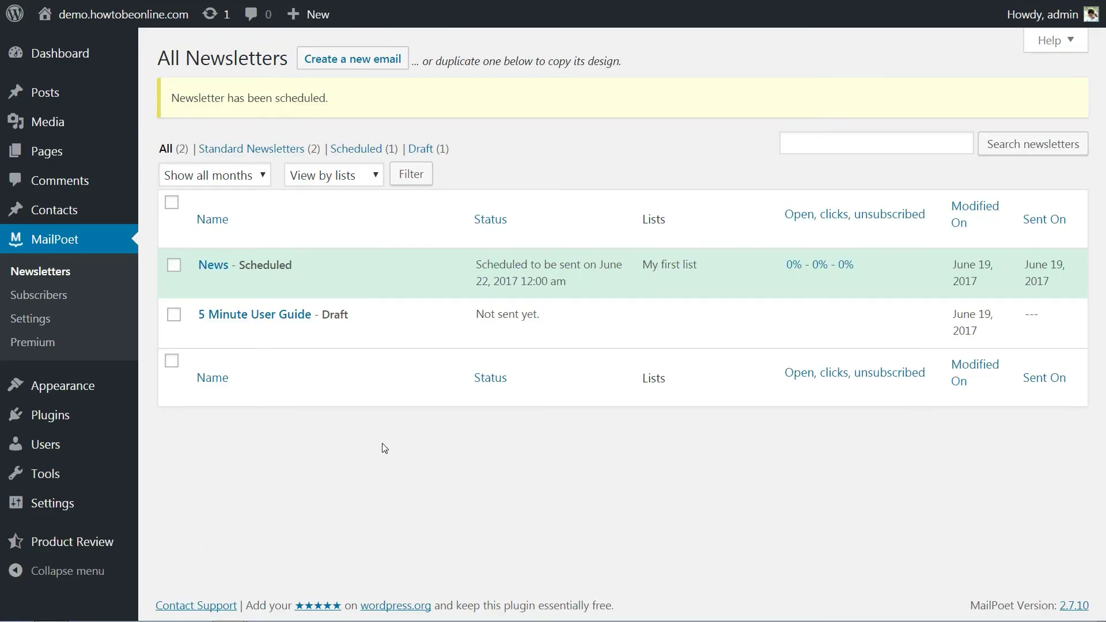
pyautogui.click(218, 283)
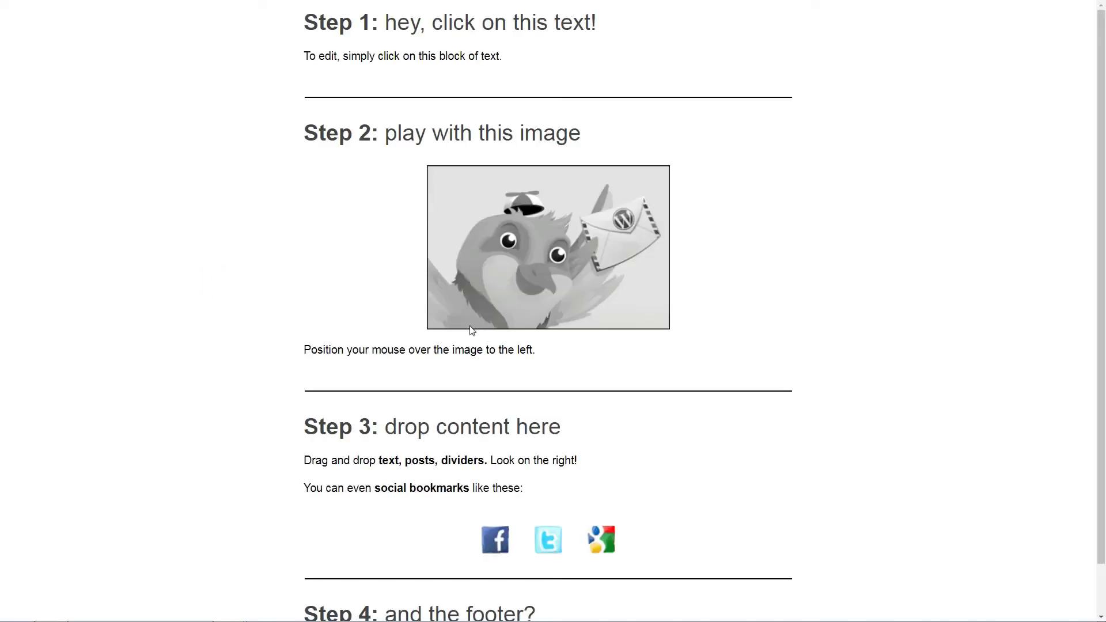
pyautogui.scroll(-1, 489, 361)
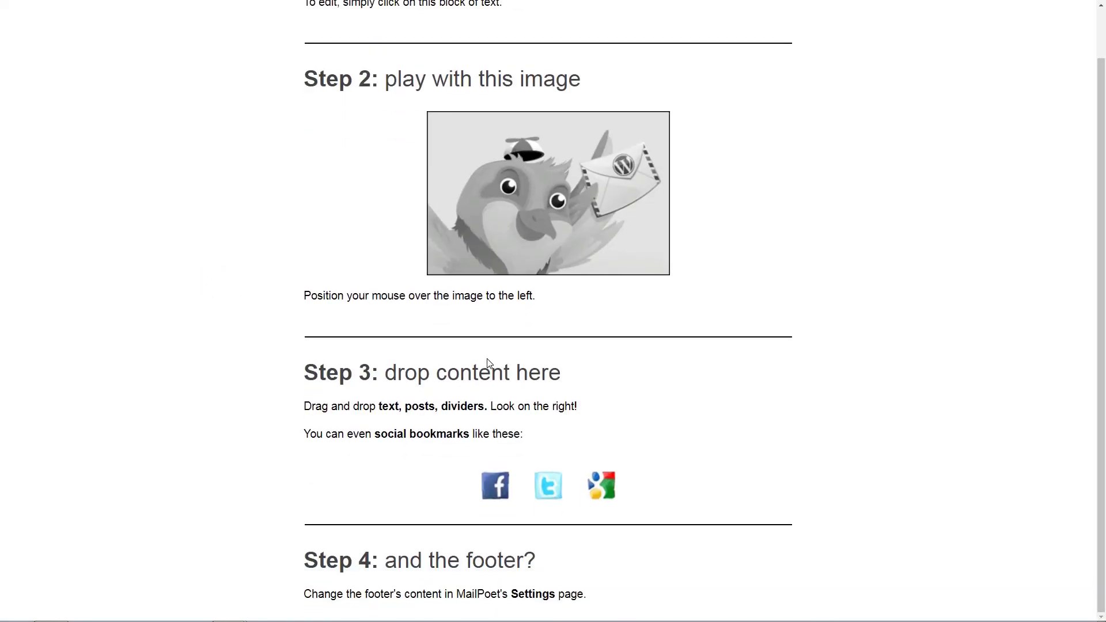